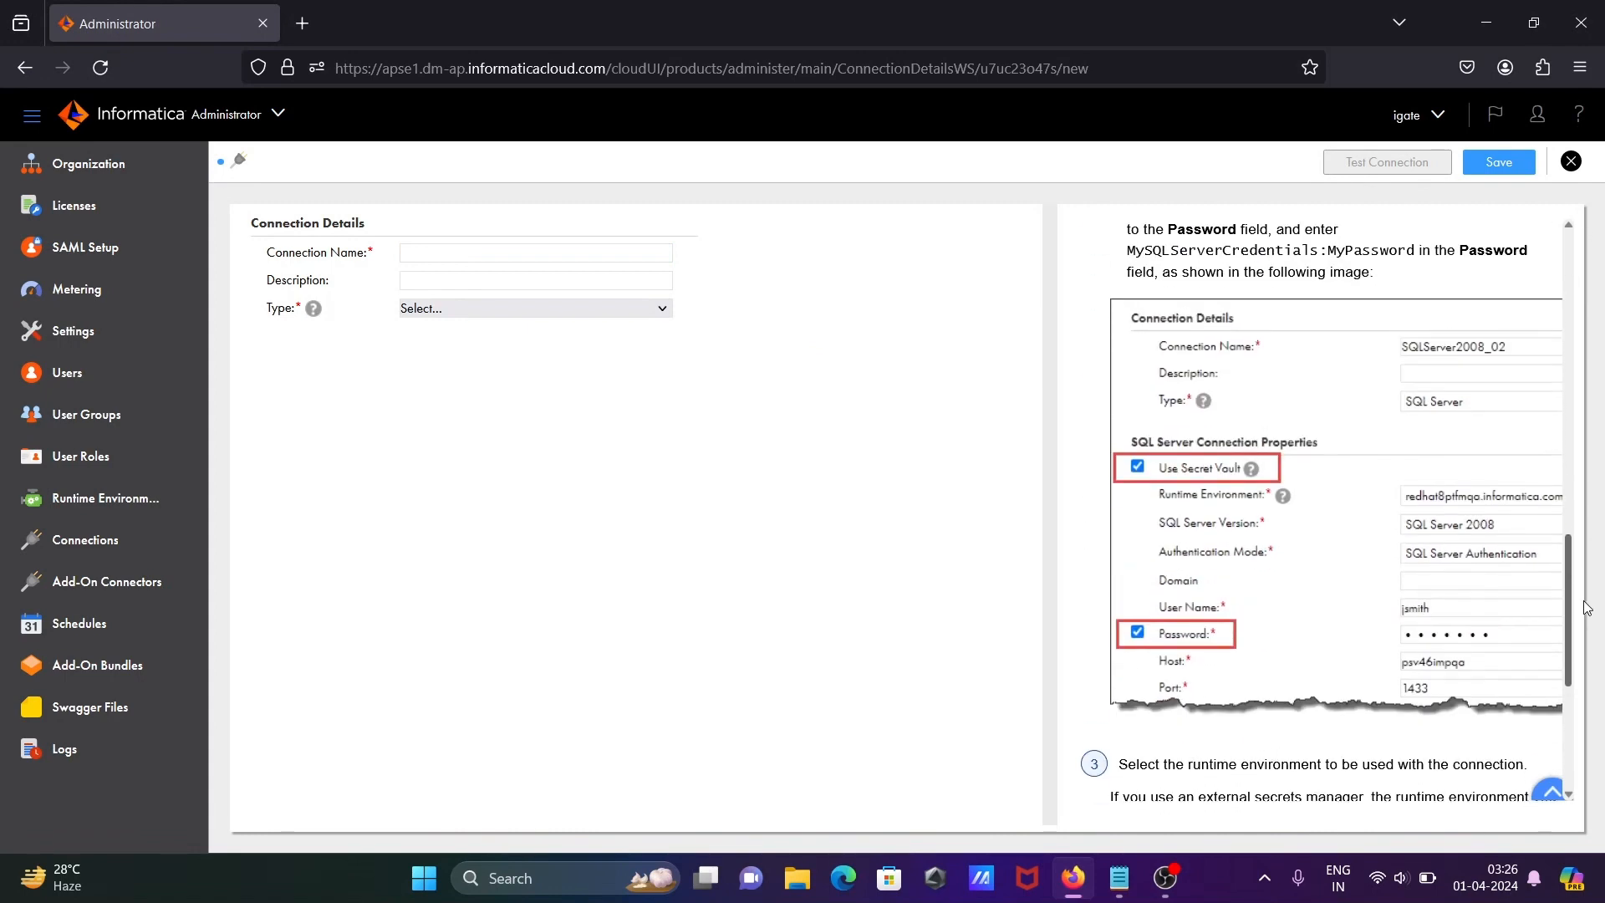
# Step: Name the new connection flat_file_connection and describe it as "creating flat file connection for employees"
pyautogui.click(405, 253)
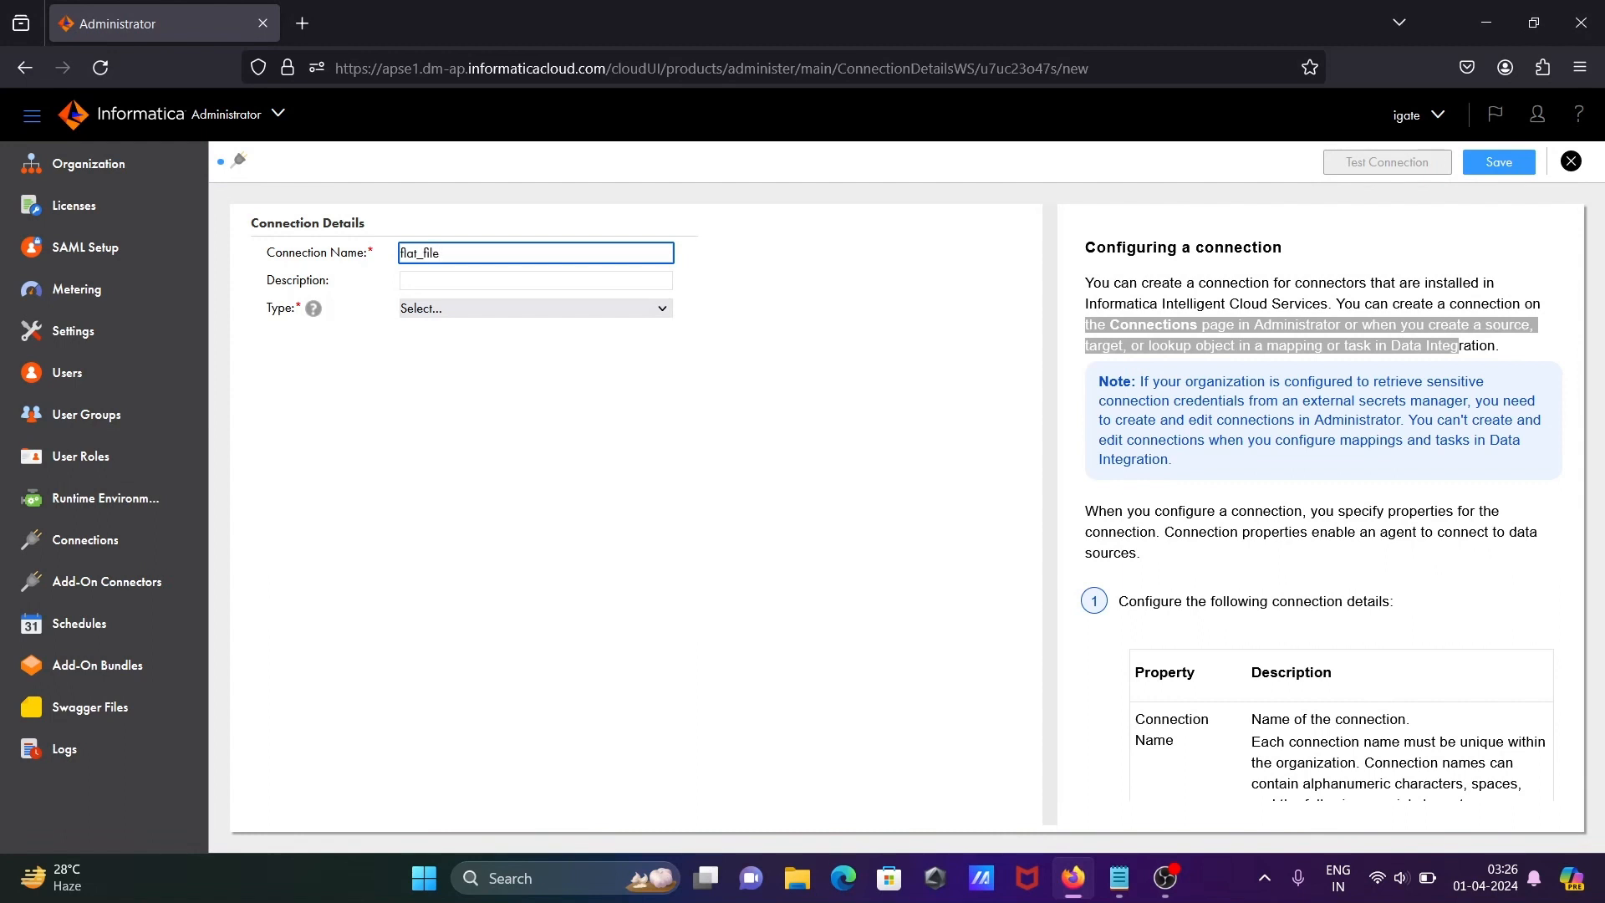
pyautogui.write('flat_file_connection')
pyautogui.click(415, 285)
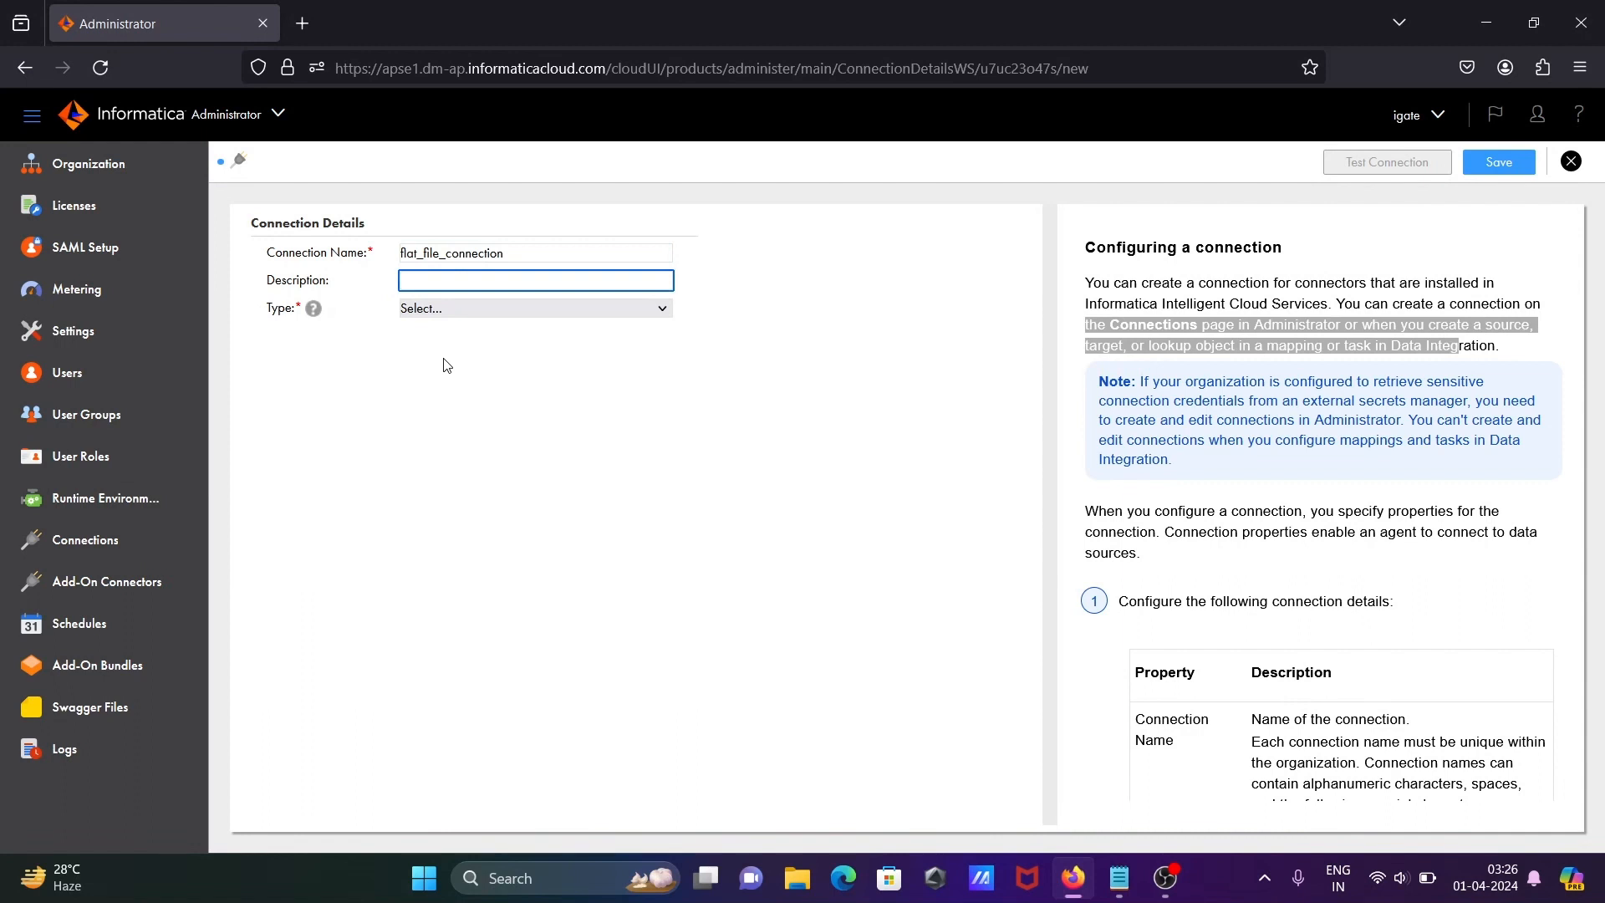
pyautogui.write('creating flat file connection for employees')
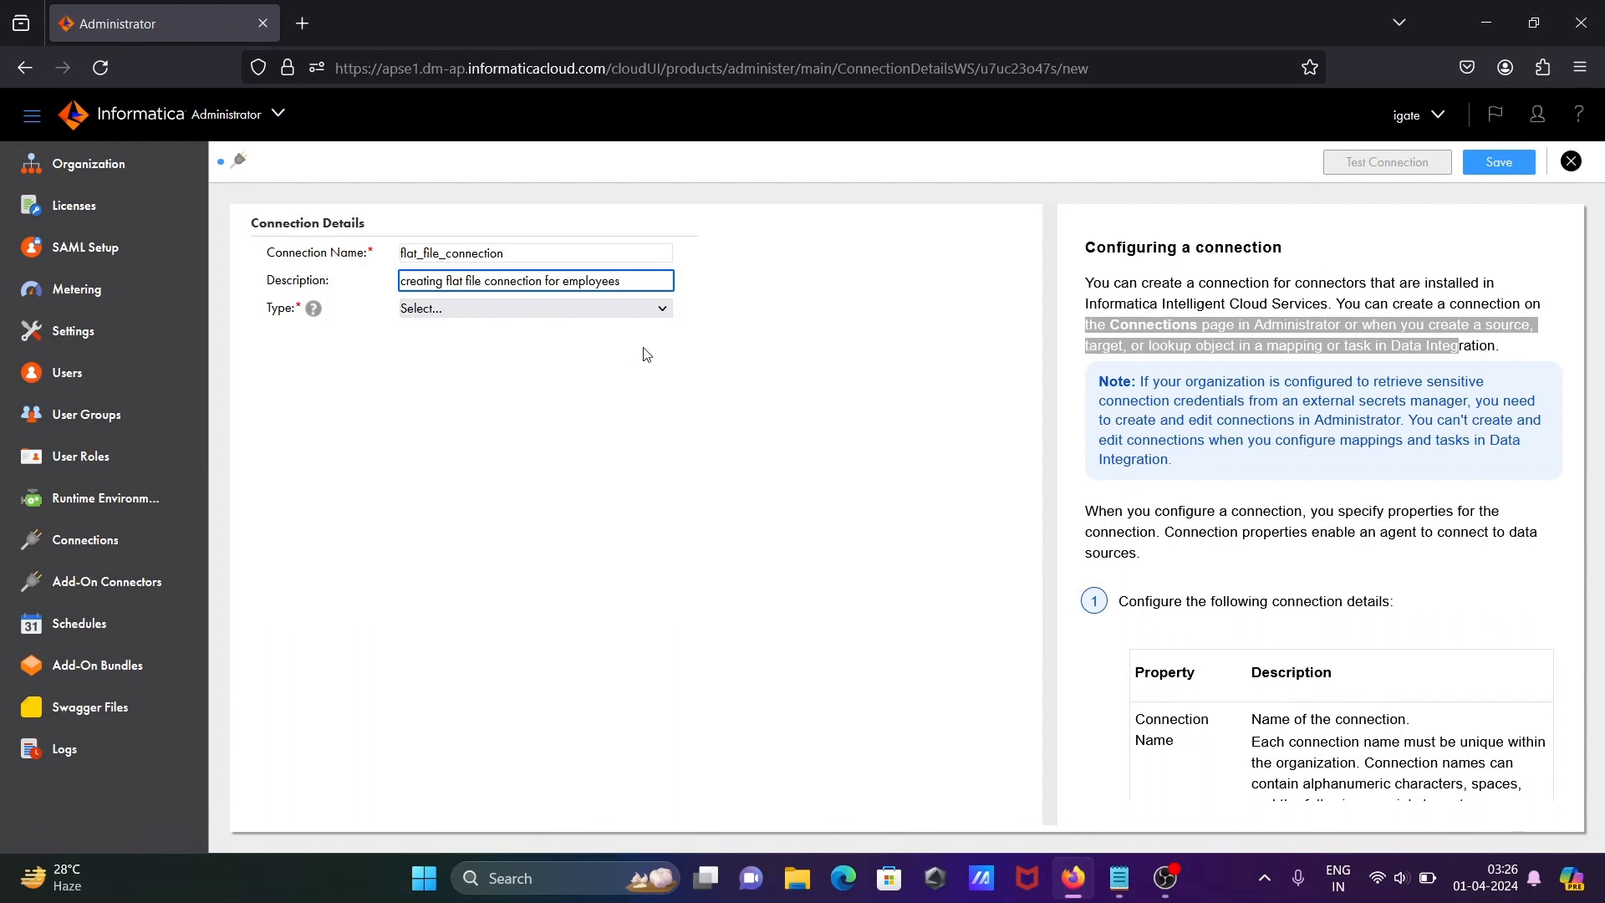
# Step: Set the connection type to Flat File and its runtime environment to LAPTOP-UBIH1N17
pyautogui.click(597, 311)
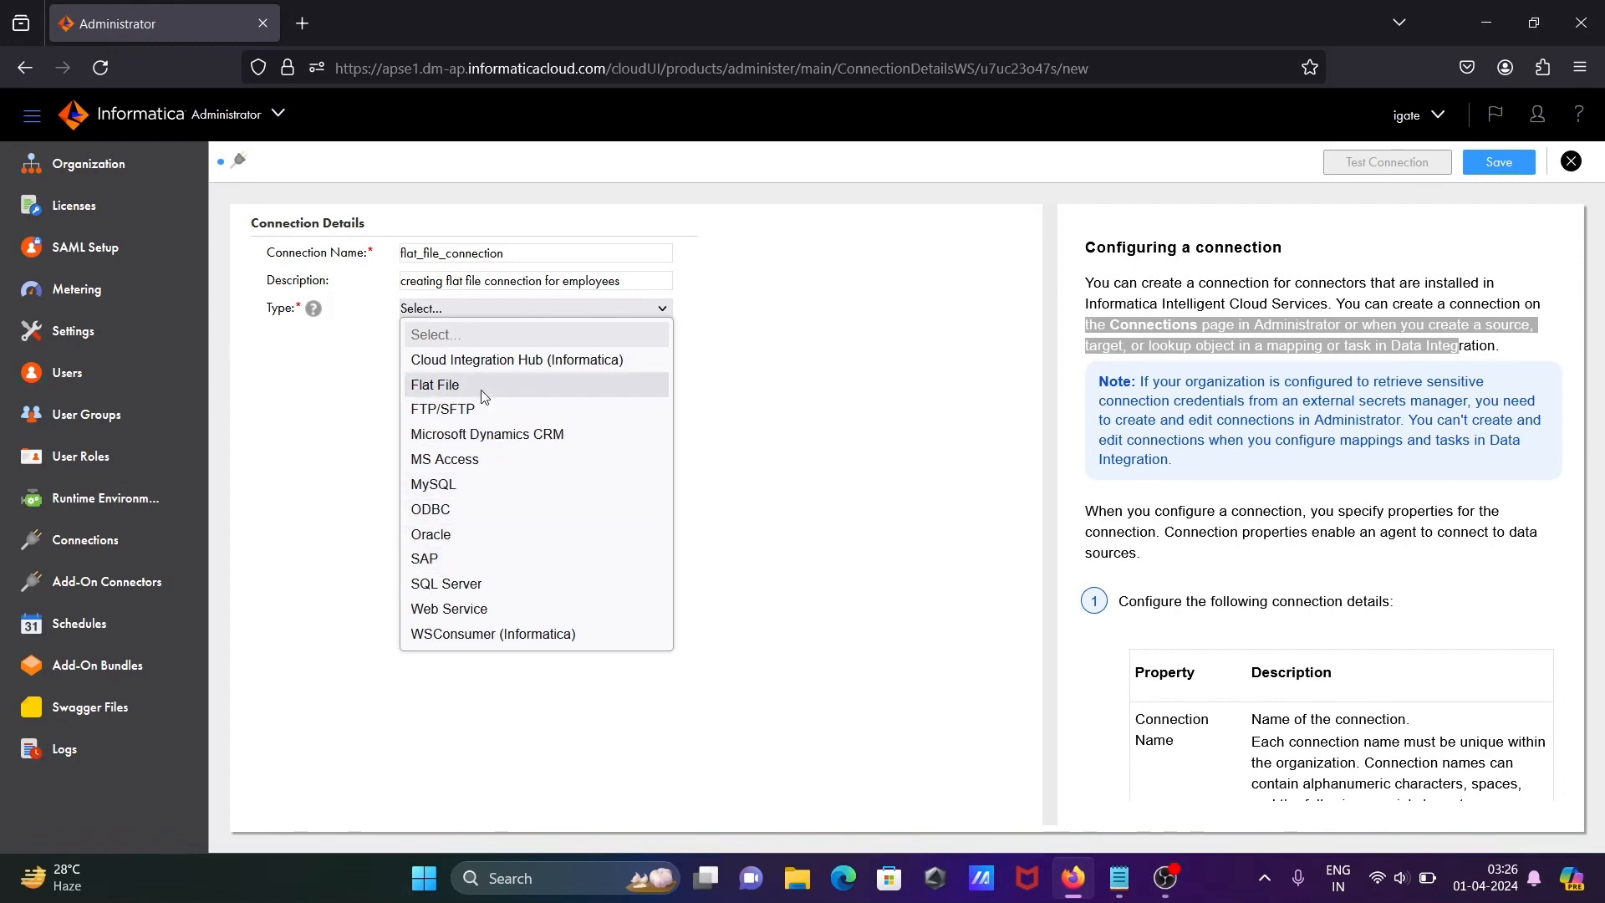
pyautogui.click(427, 386)
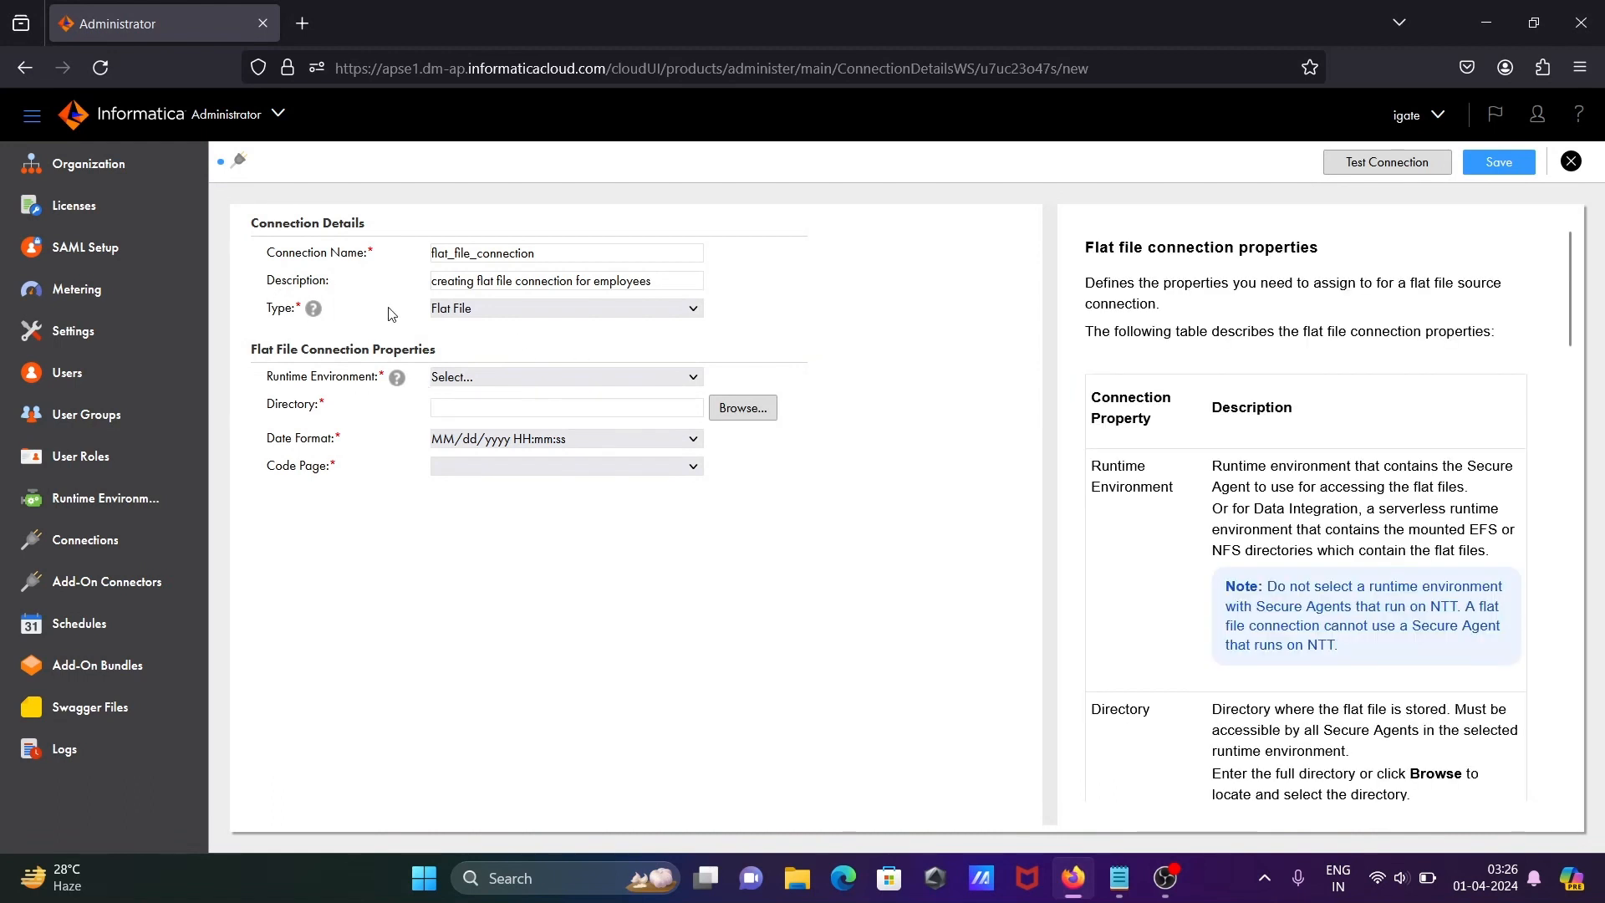
pyautogui.click(452, 379)
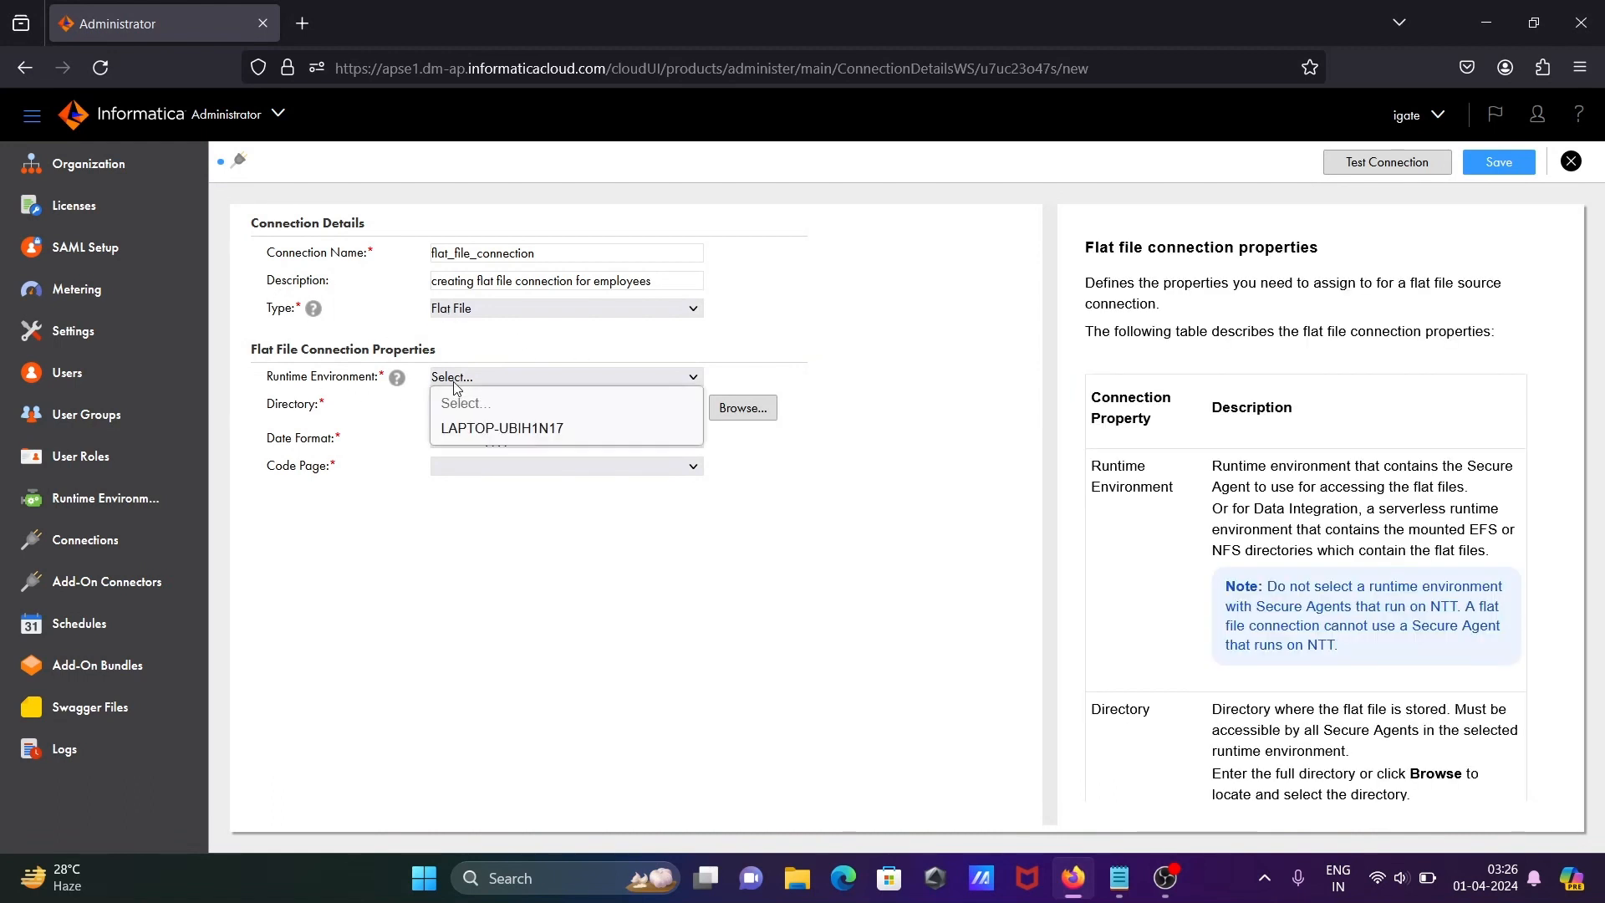
pyautogui.click(479, 428)
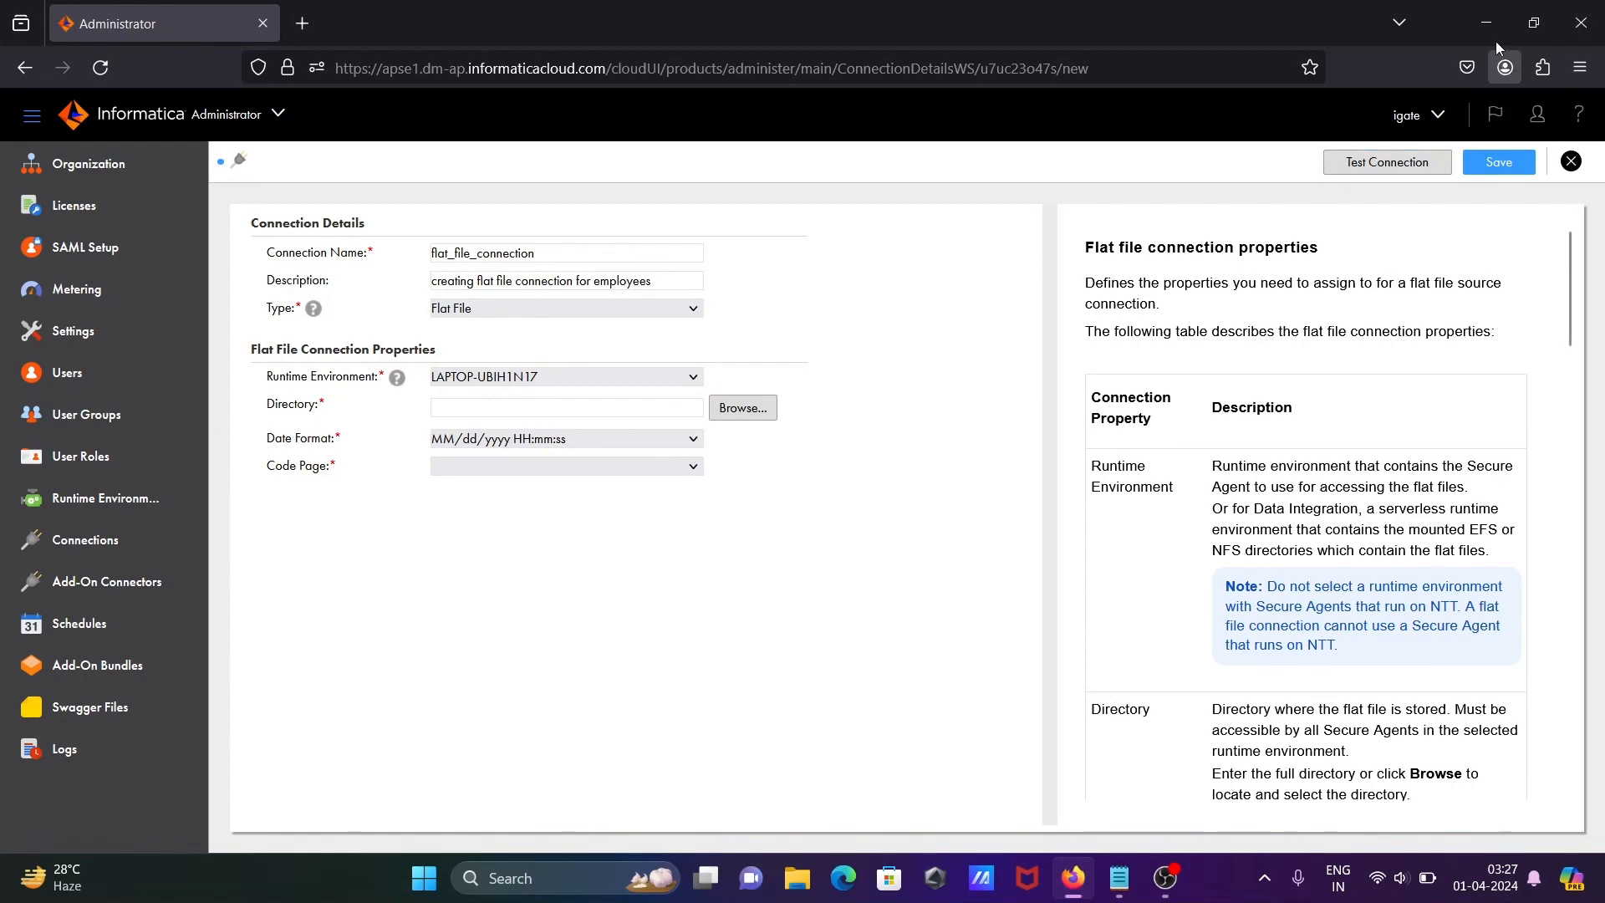
# Step: Switch to the Windows desktop and create a new folder there named Flat_File_Example
pyautogui.click(1483, 5)
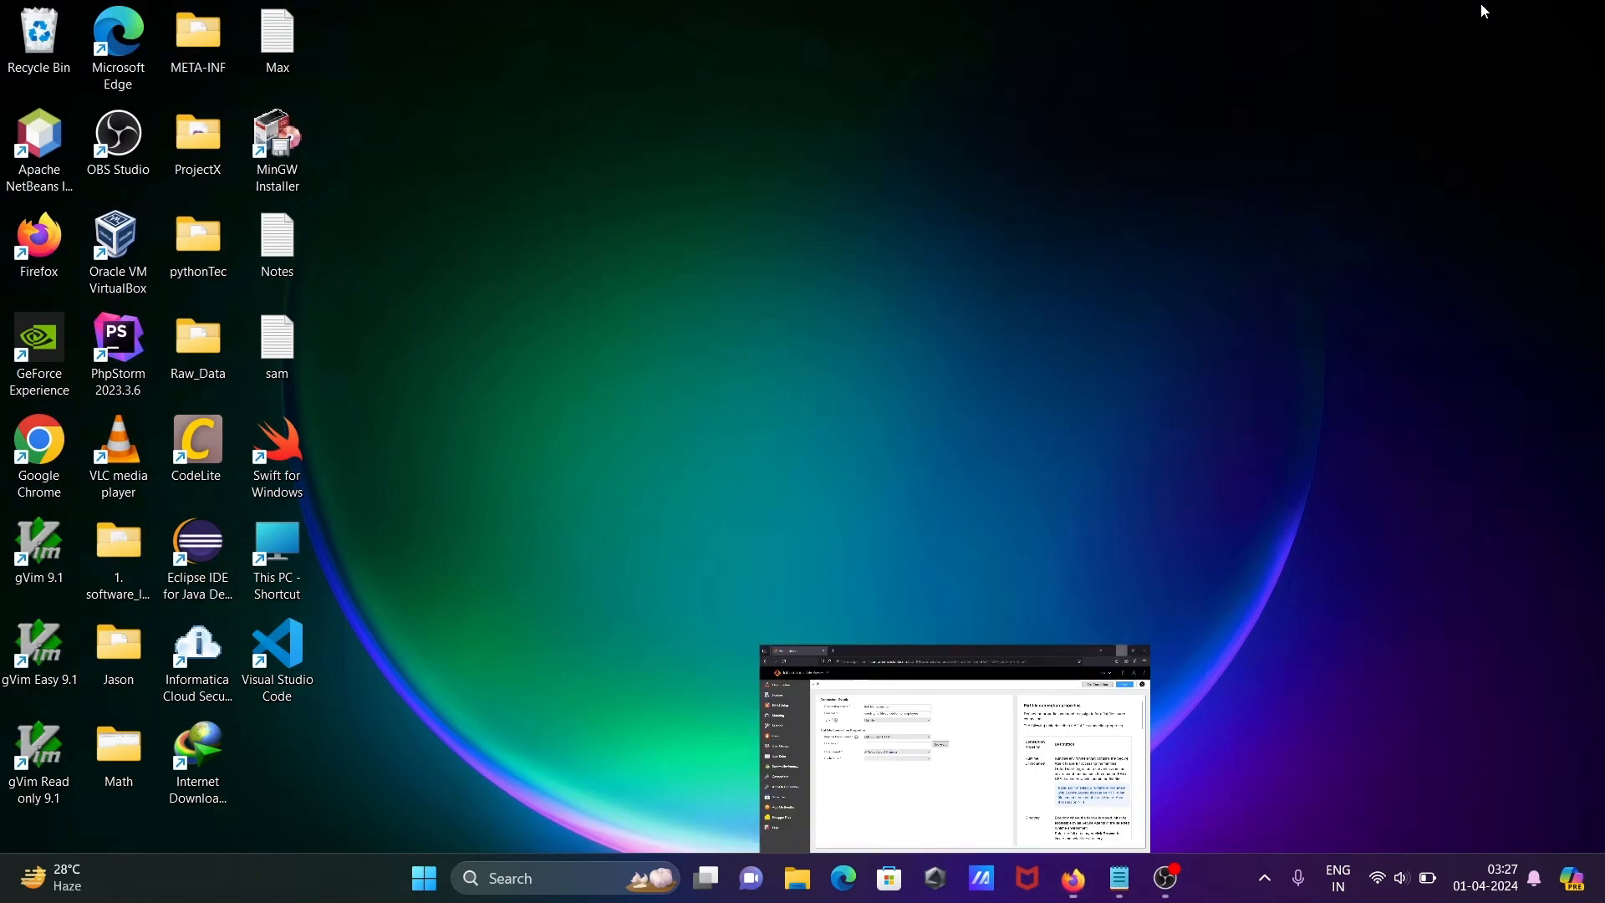
pyautogui.rightClick(441, 504)
pyautogui.moveTo(518, 413)
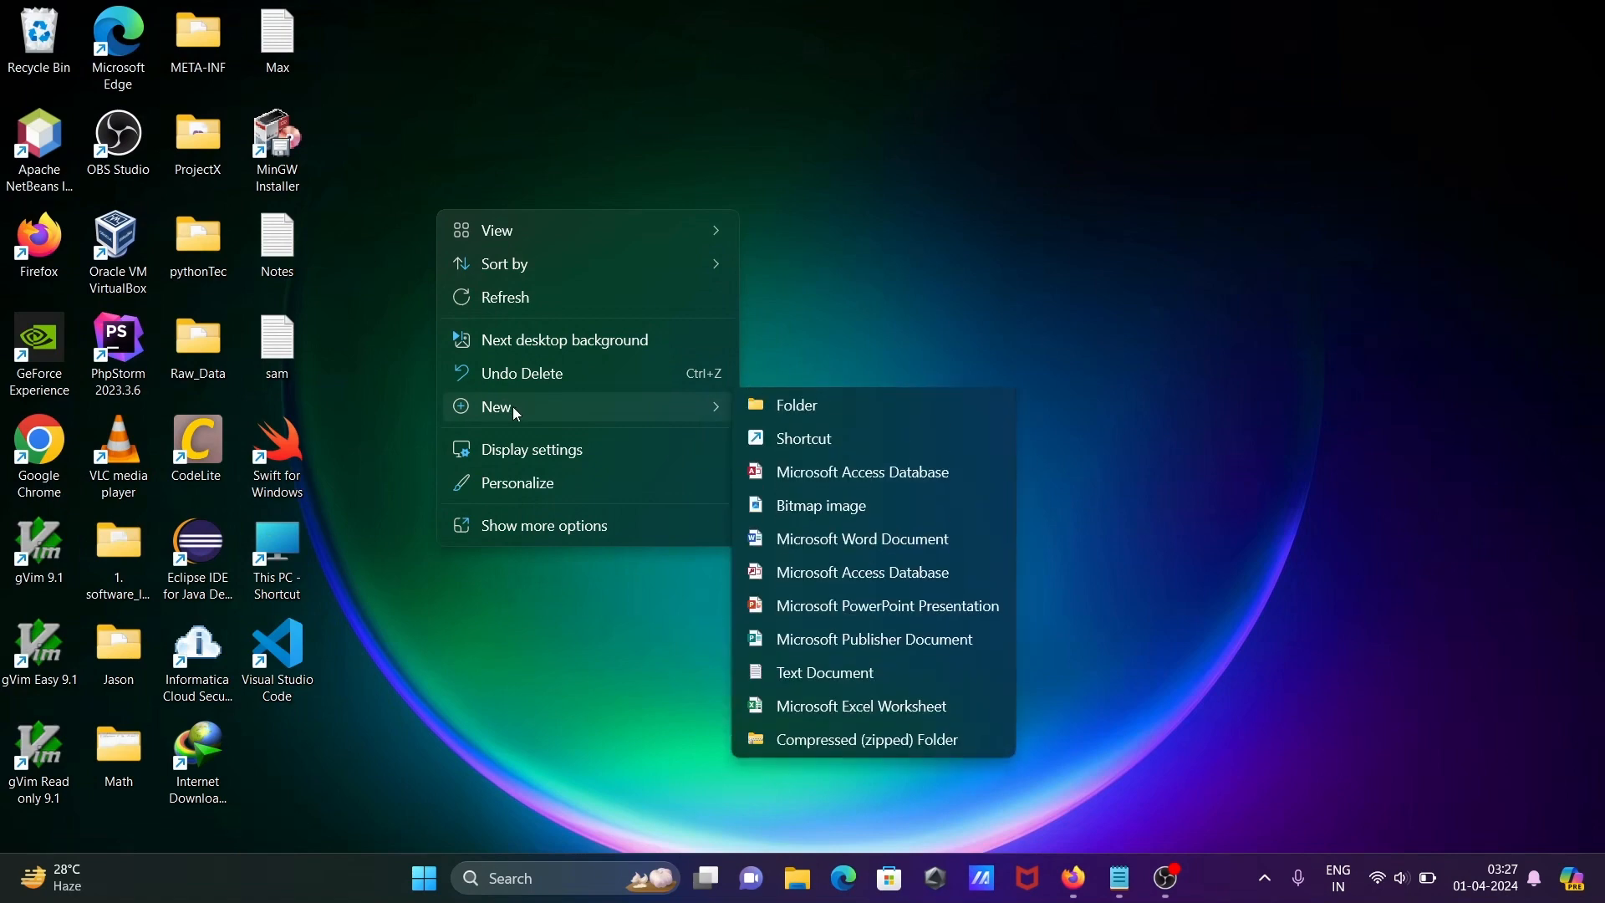
pyautogui.click(873, 409)
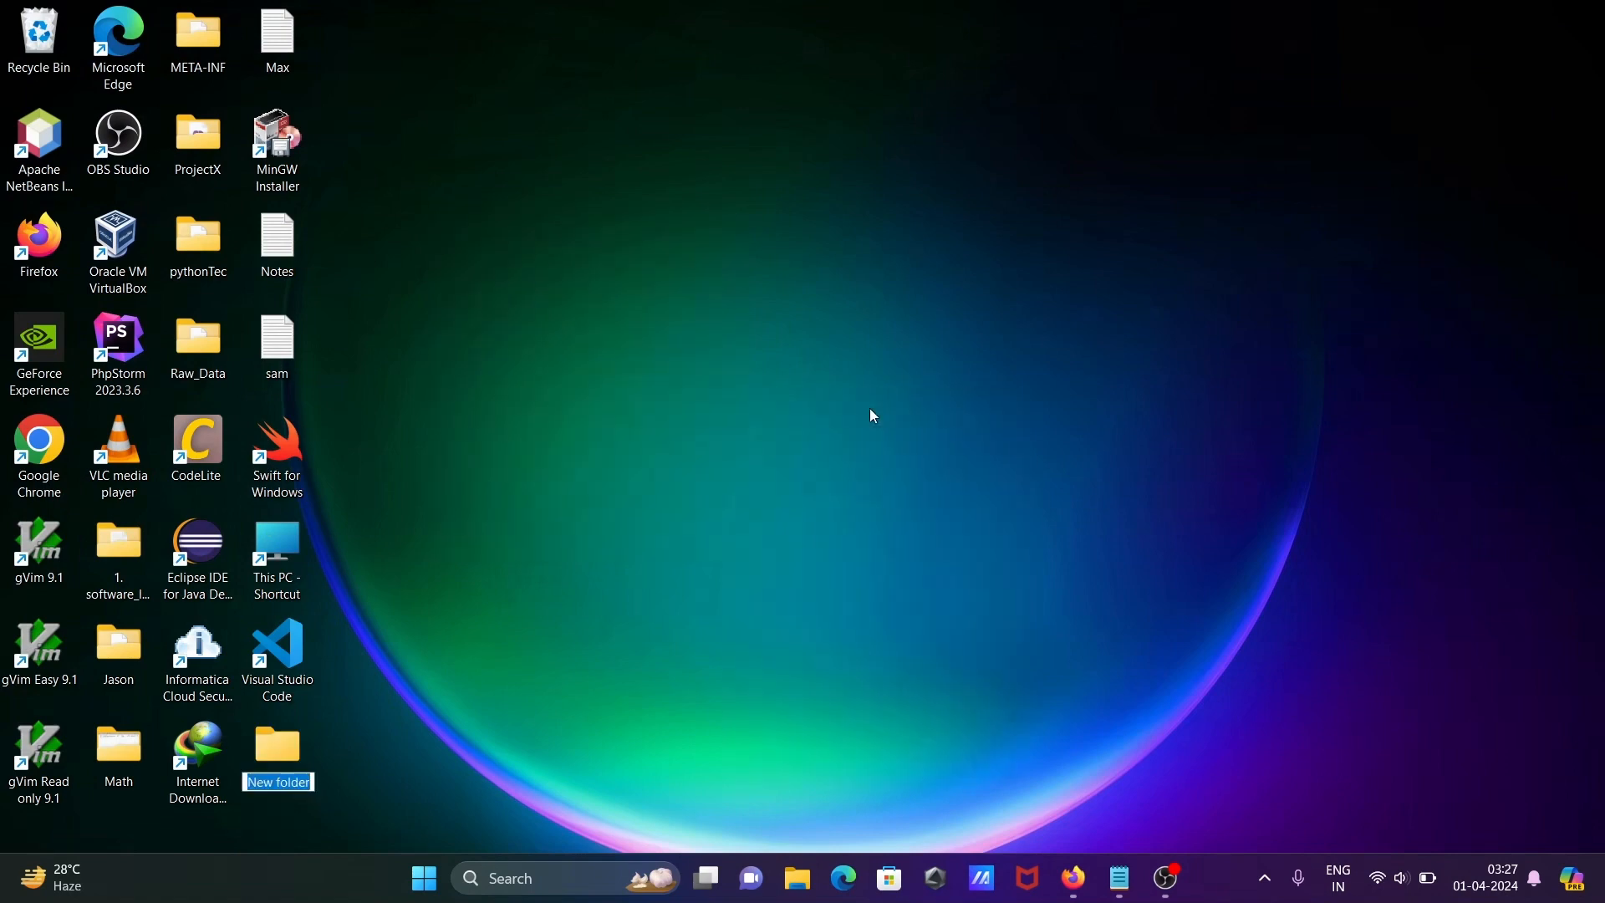
pyautogui.press('BackSpace')
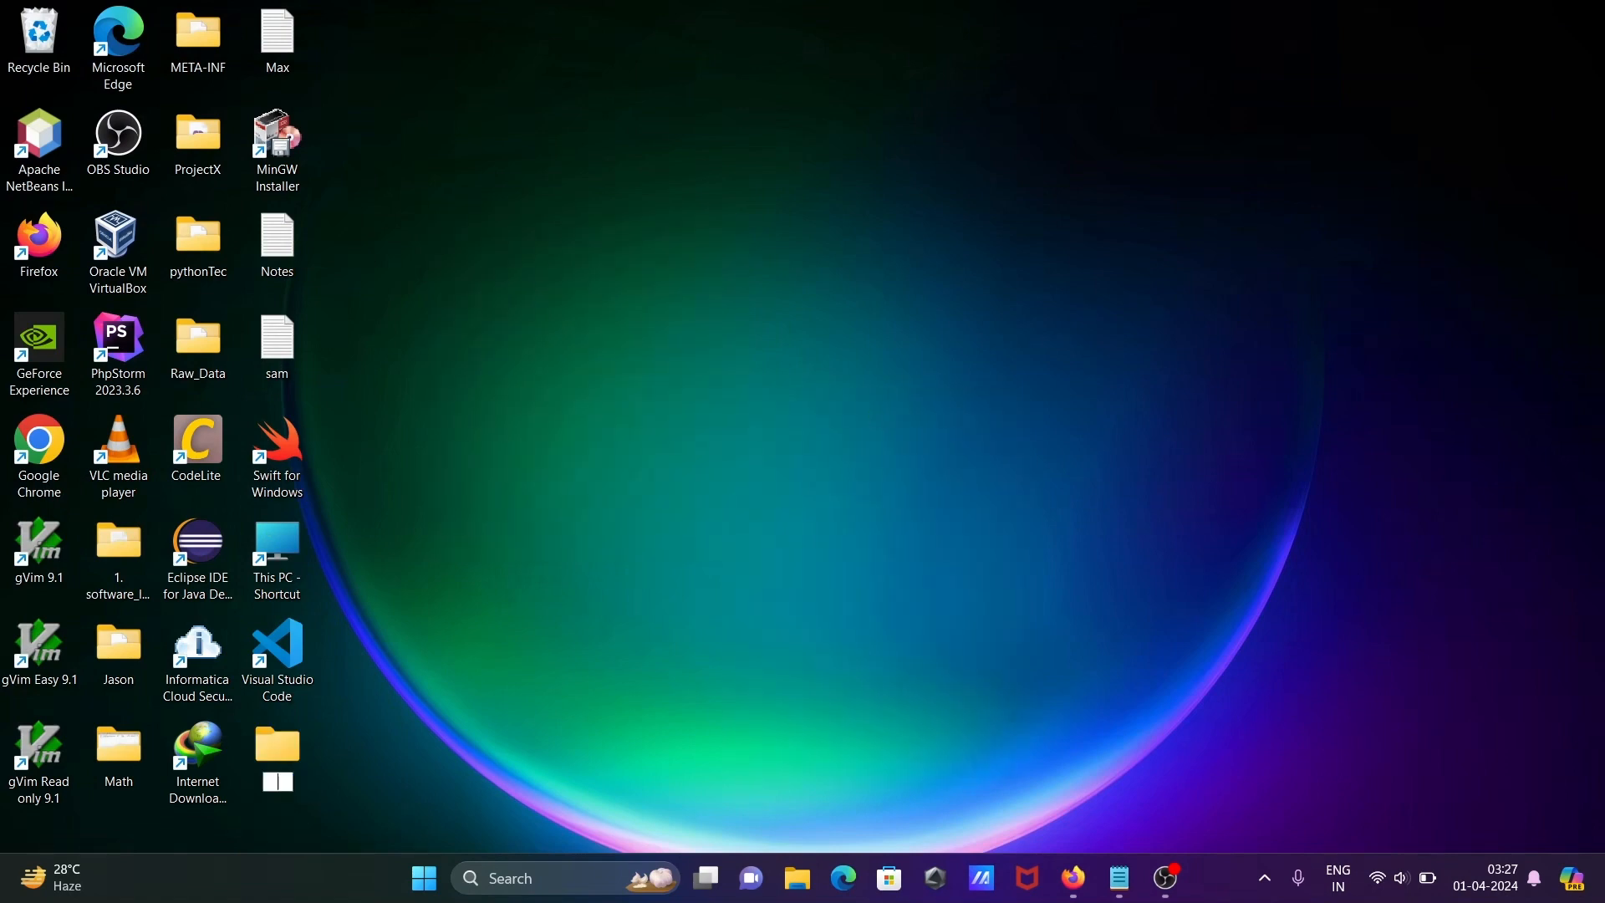
pyautogui.write('Flat_File_Example')
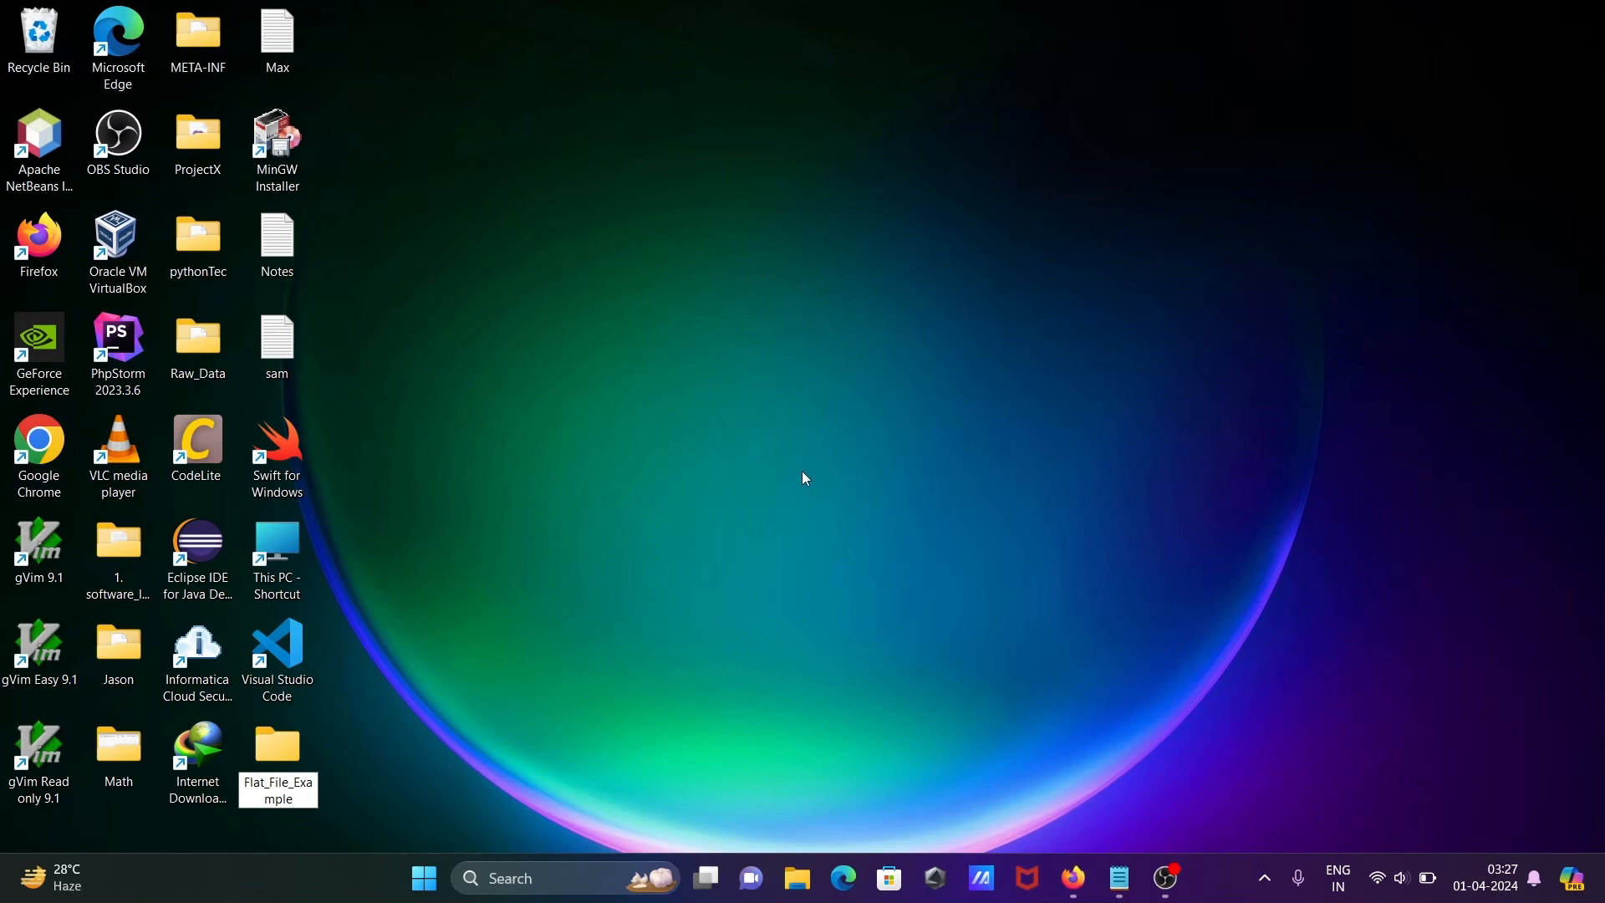
pyautogui.press('Return')
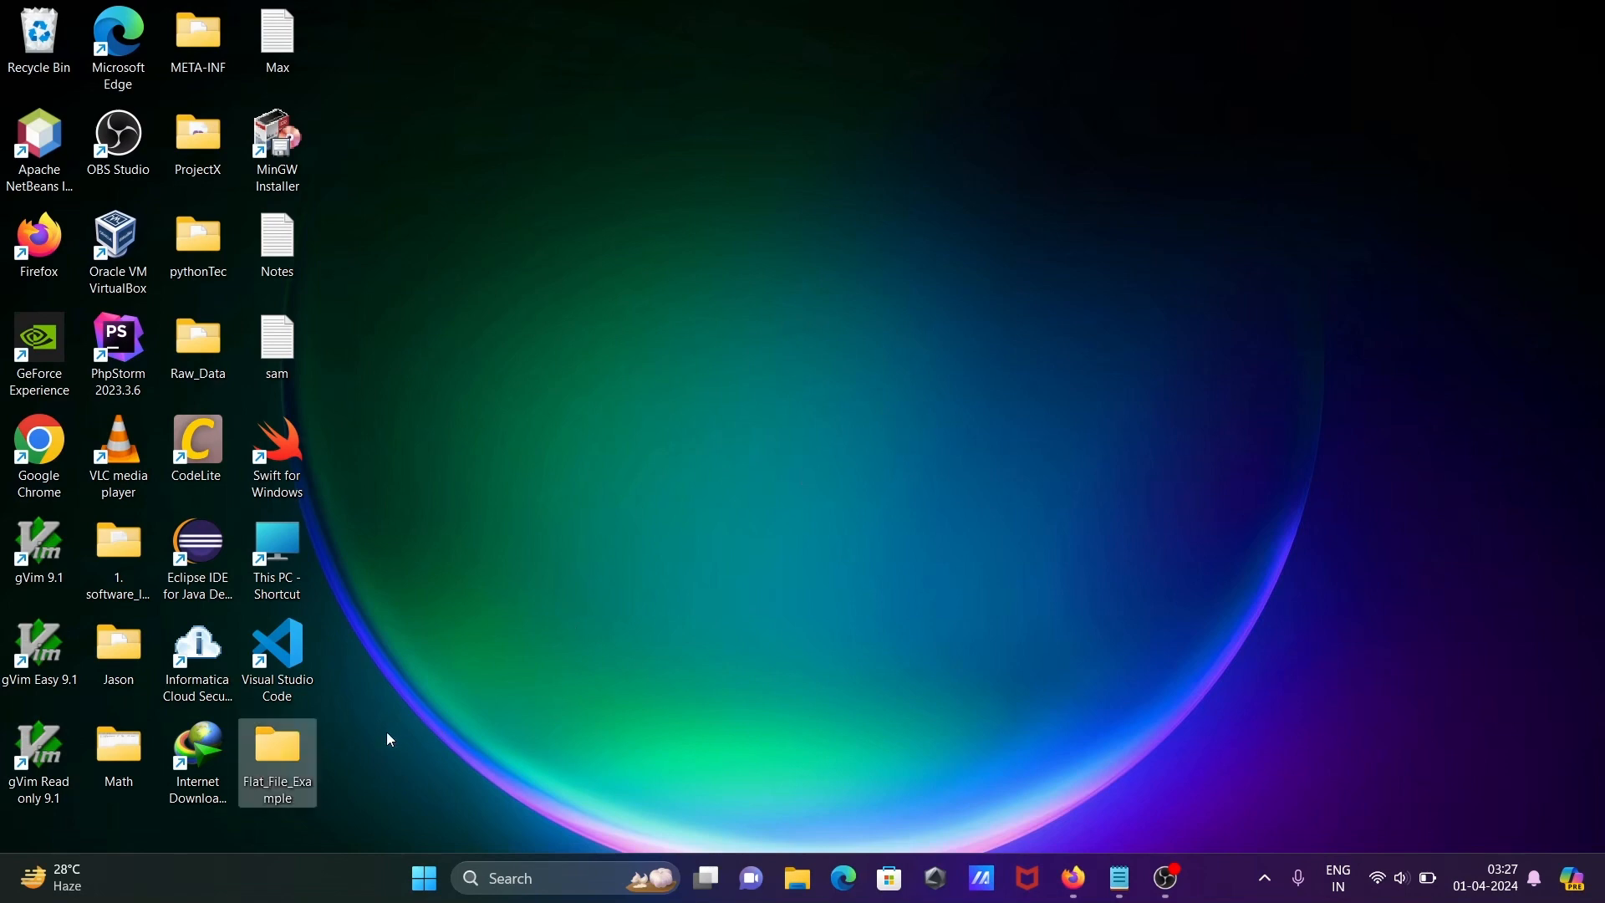
# Step: Copy the full path of the Flat_File_Example folder from File Explorer and close its window
pyautogui.doubleClick(314, 761)
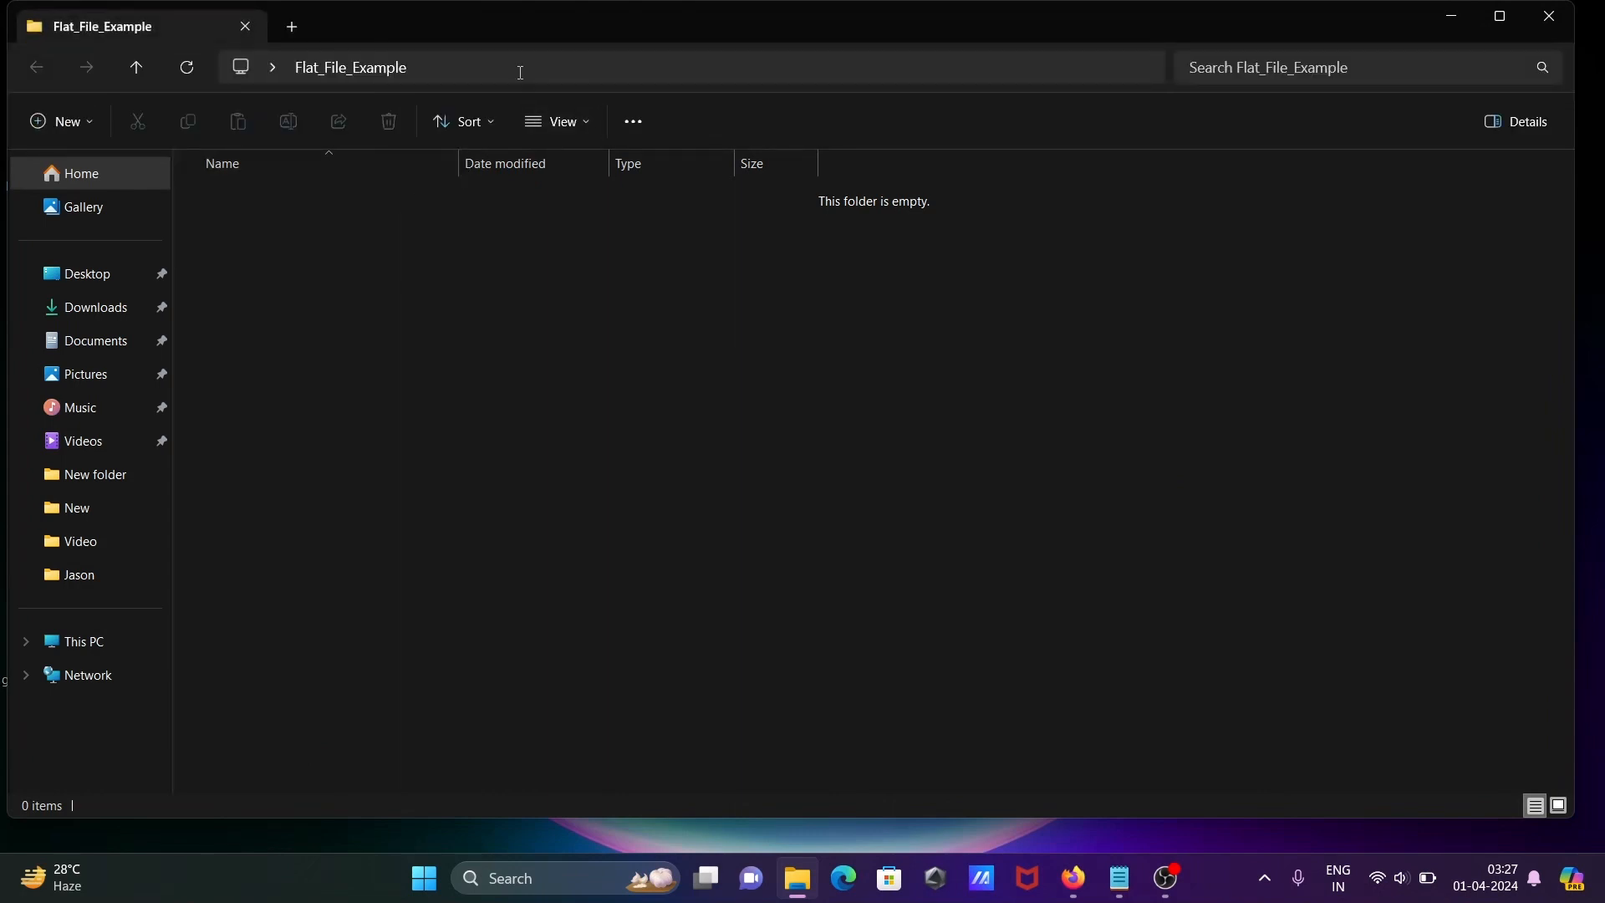
pyautogui.click(519, 68)
pyautogui.hotkey('ctrl', 'c')
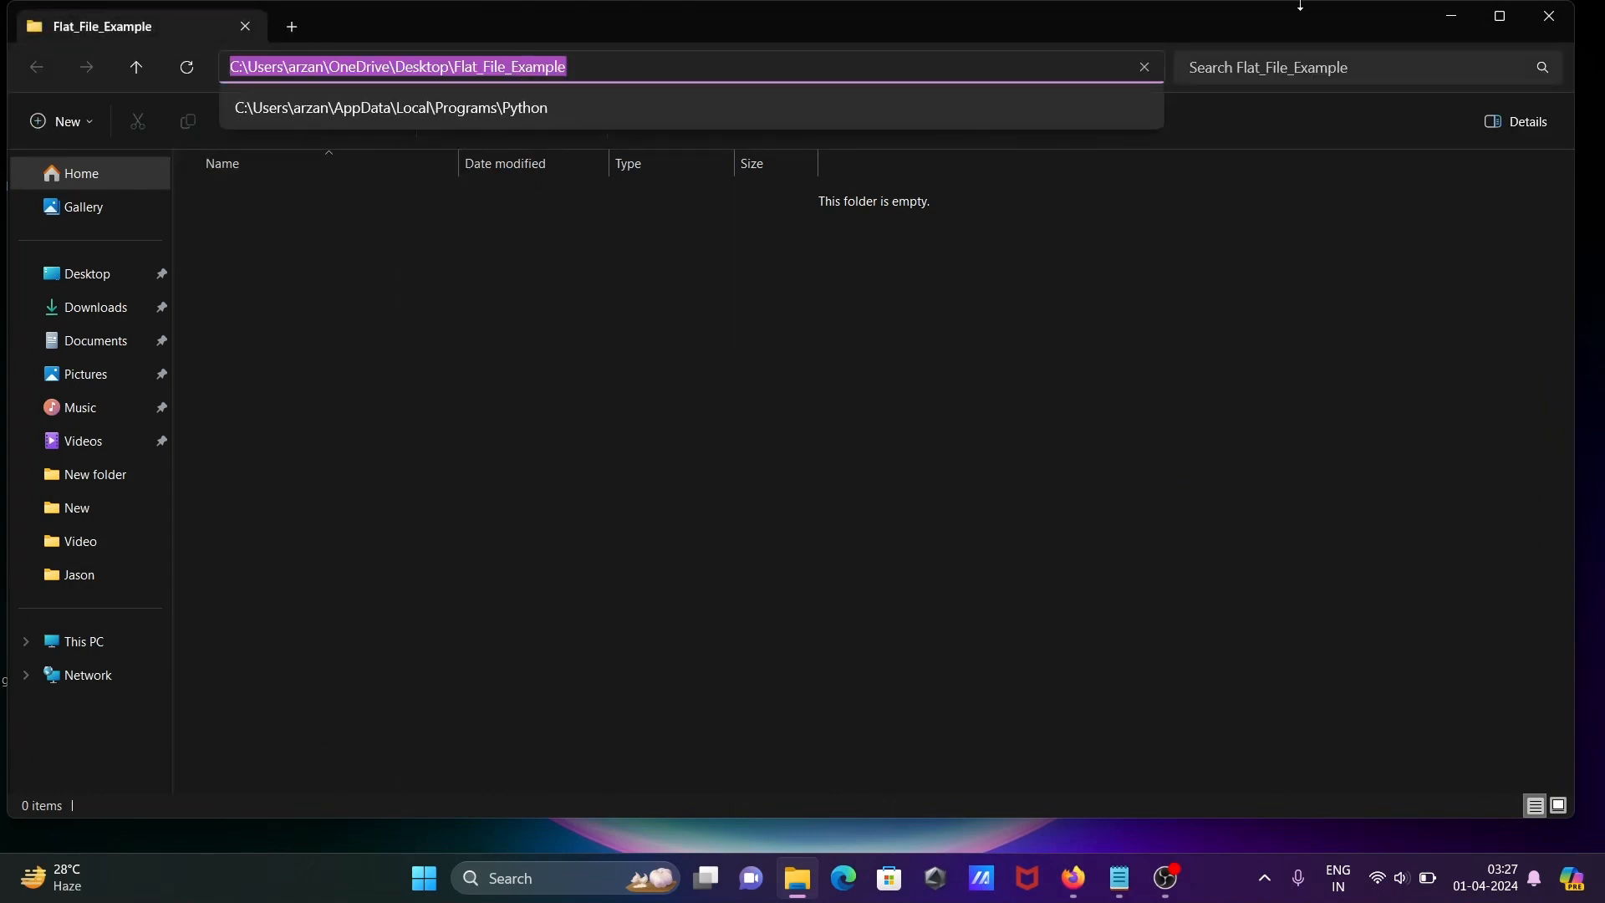
pyautogui.click(1540, 26)
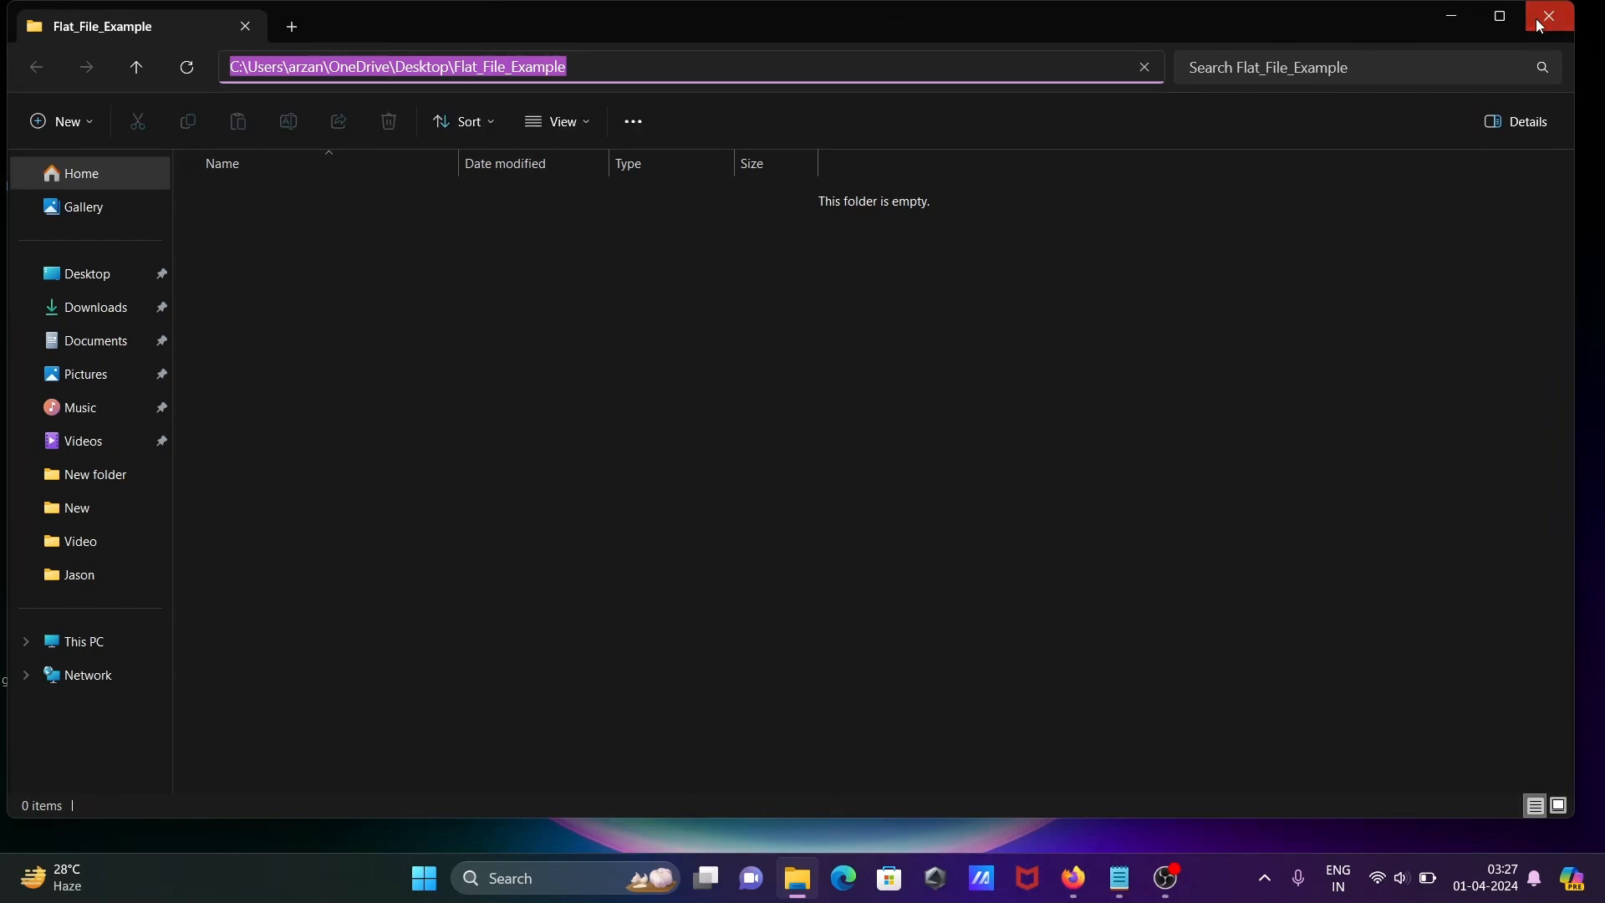
pyautogui.click(1539, 26)
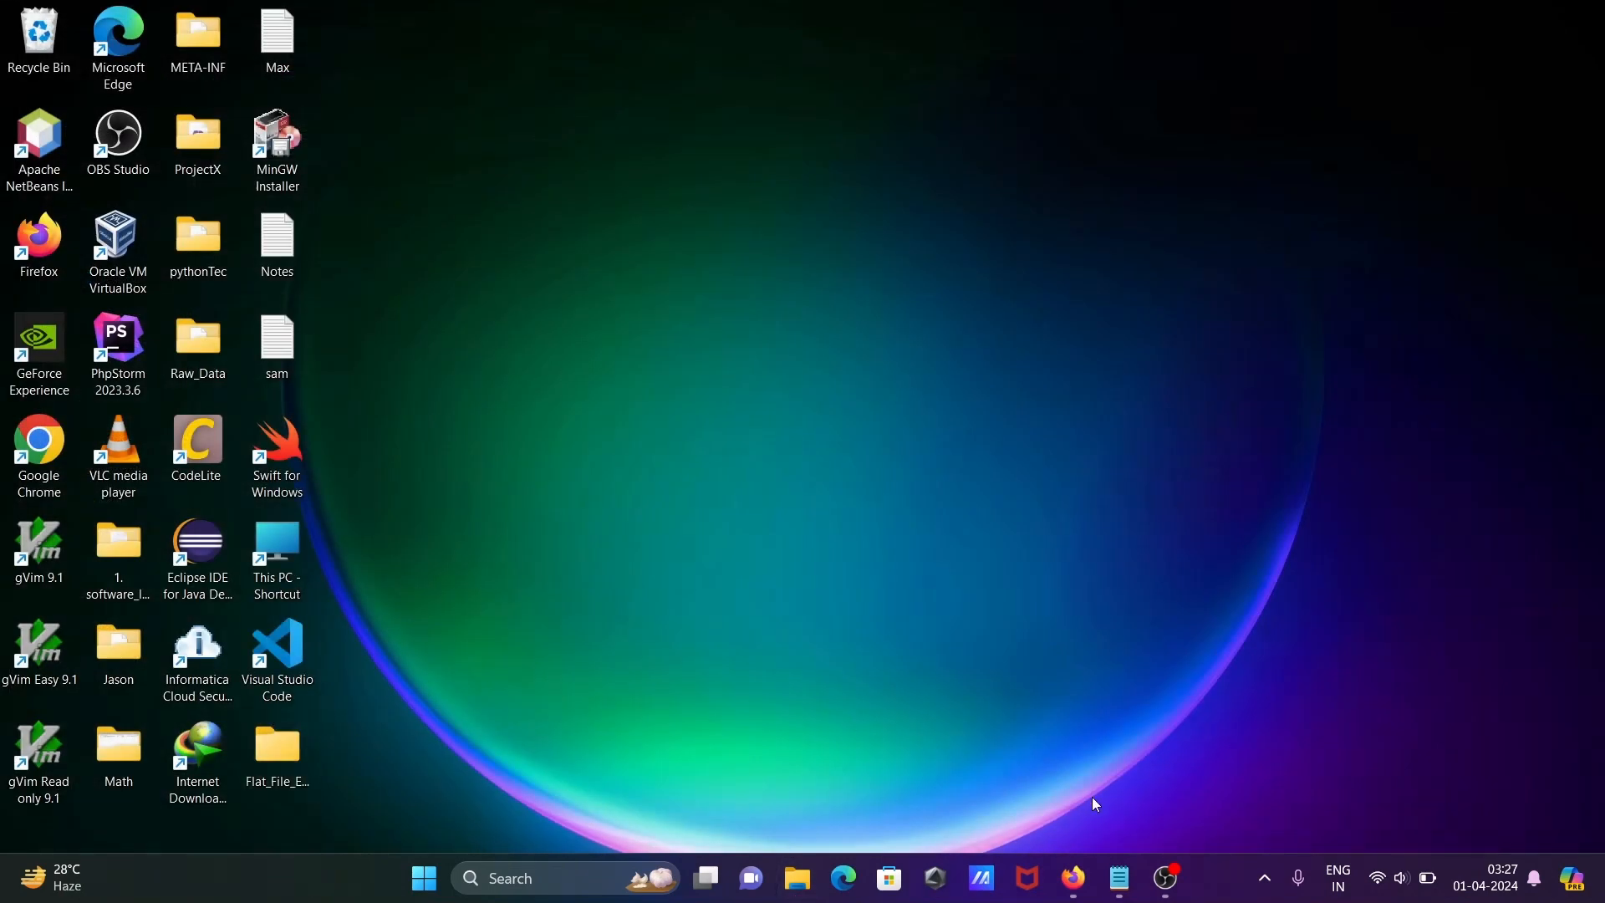
# Step: Return to Informatica Administrator in Firefox and paste the copied Flat_File_Example path as the connection's directory
pyautogui.click(1075, 878)
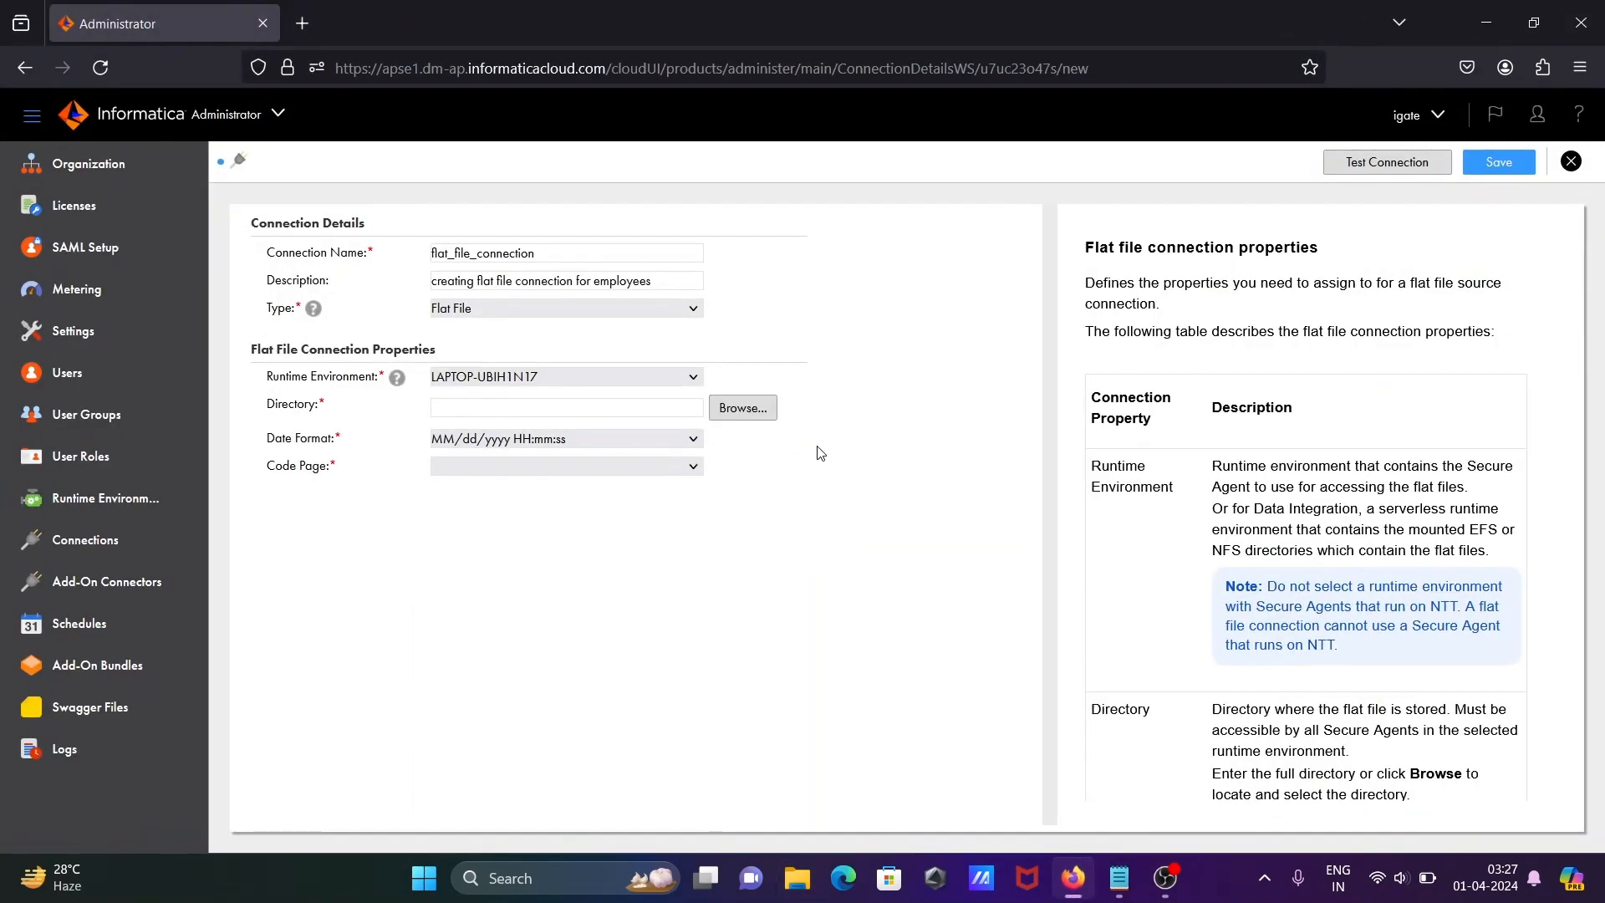
pyautogui.click(480, 407)
pyautogui.hotkey('ctrl', 'v')
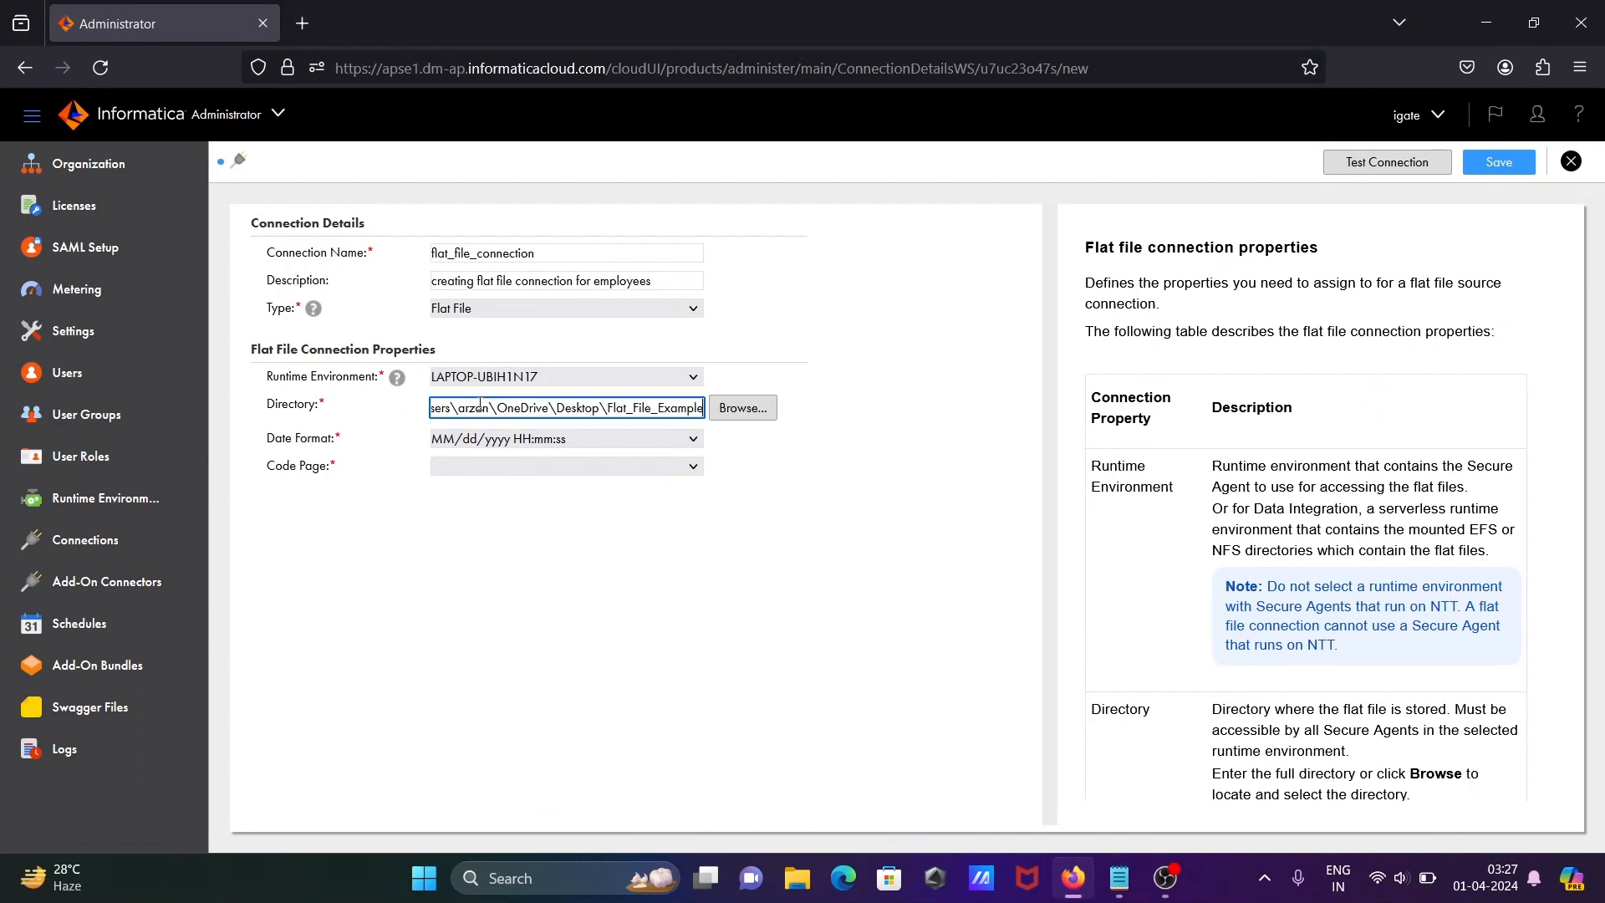
# Step: Set the connection's date format to dd/MM/yyyy HH:mm:ss and its code page to MS Windows Latin1
pyautogui.click(629, 436)
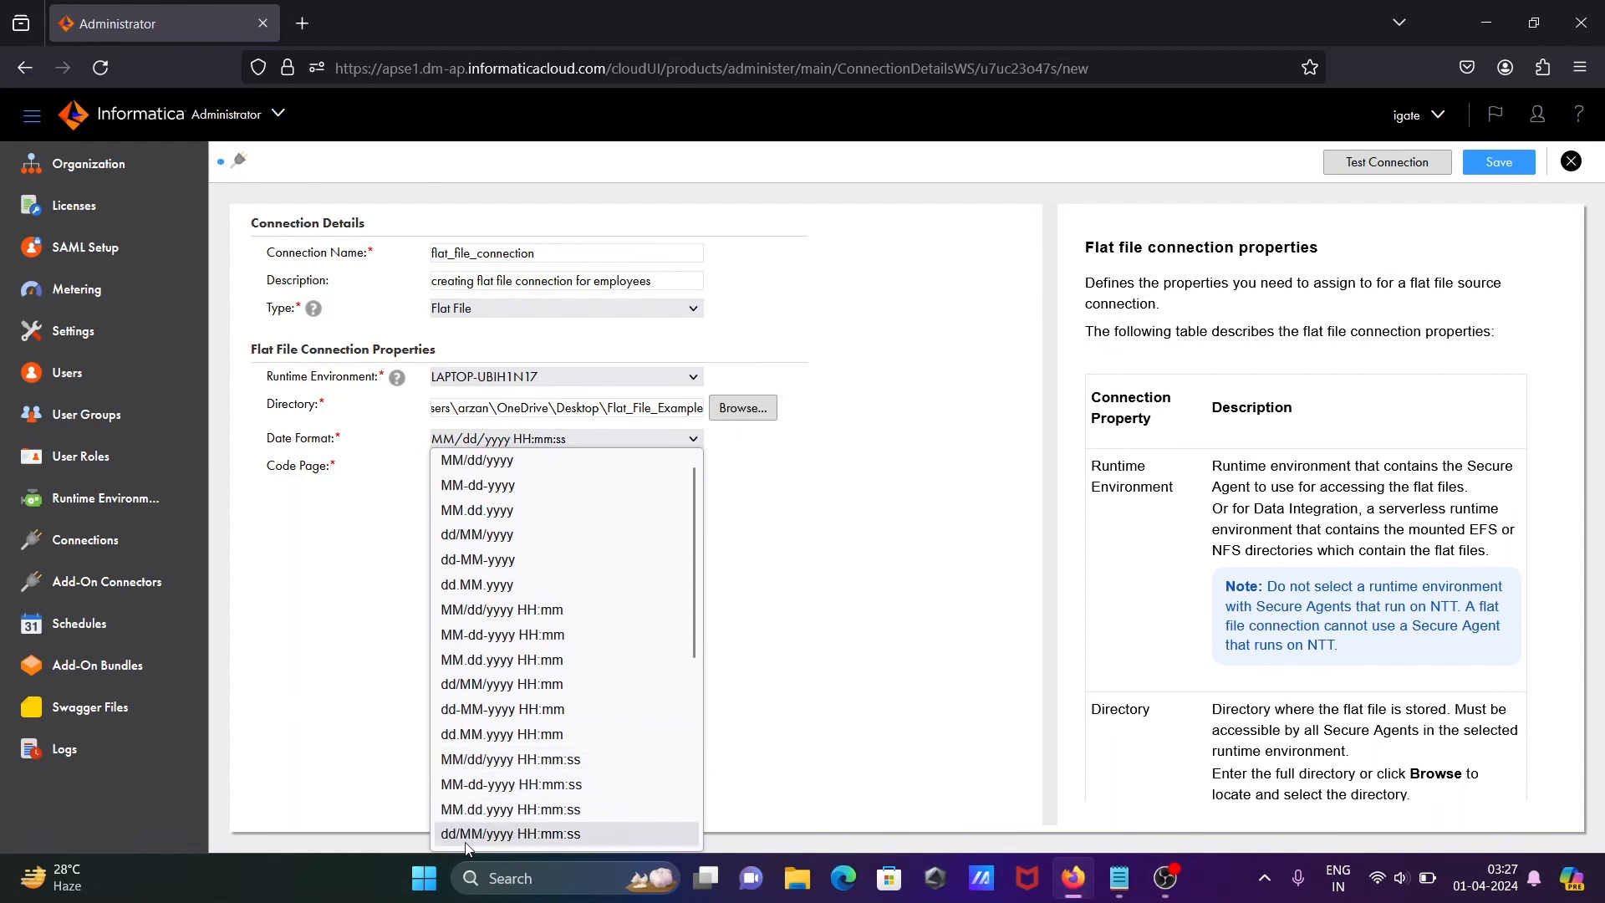
pyautogui.click(485, 834)
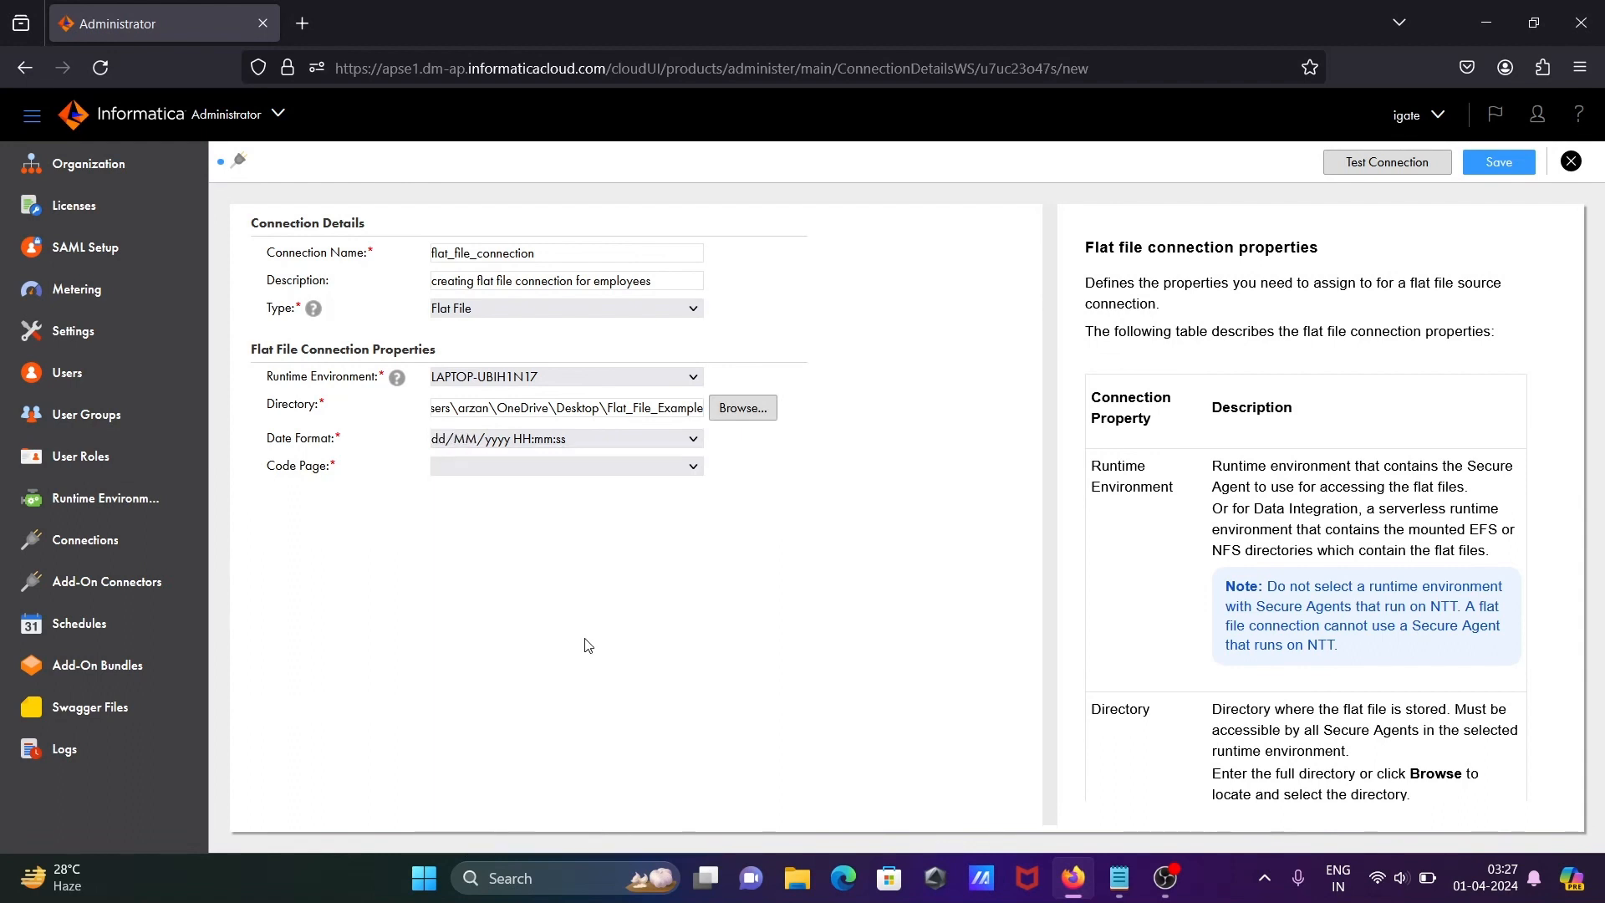
pyautogui.click(694, 466)
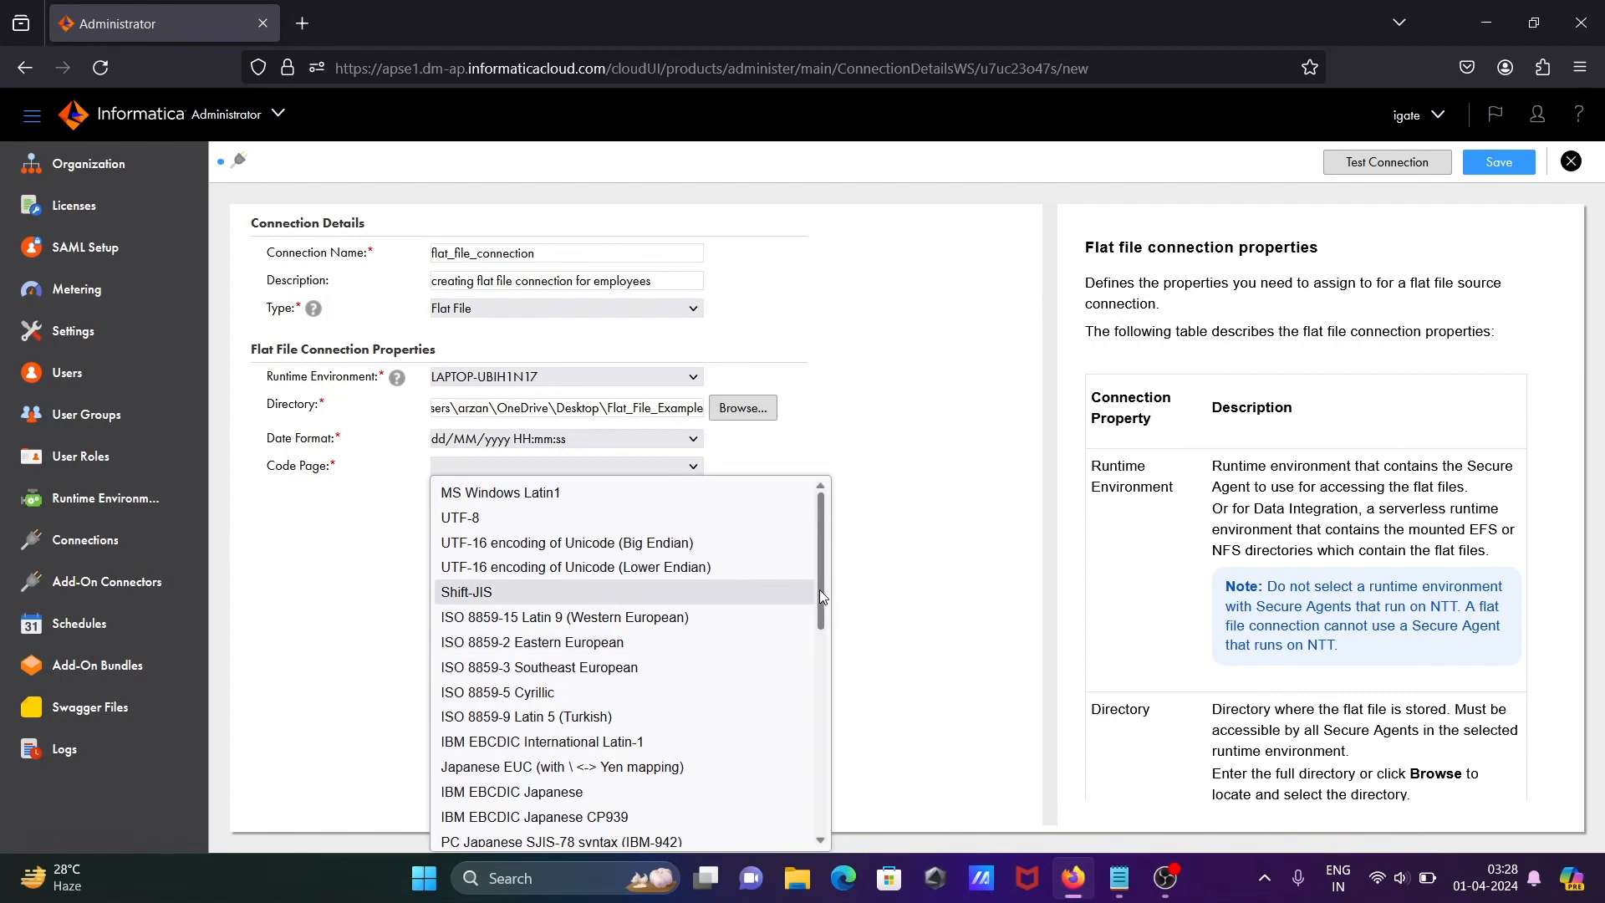
pyautogui.moveTo(820, 587)
pyautogui.mouseDown()
pyautogui.moveTo(821, 714)
pyautogui.moveTo(805, 569)
pyautogui.mouseUp()
pyautogui.click(515, 495)
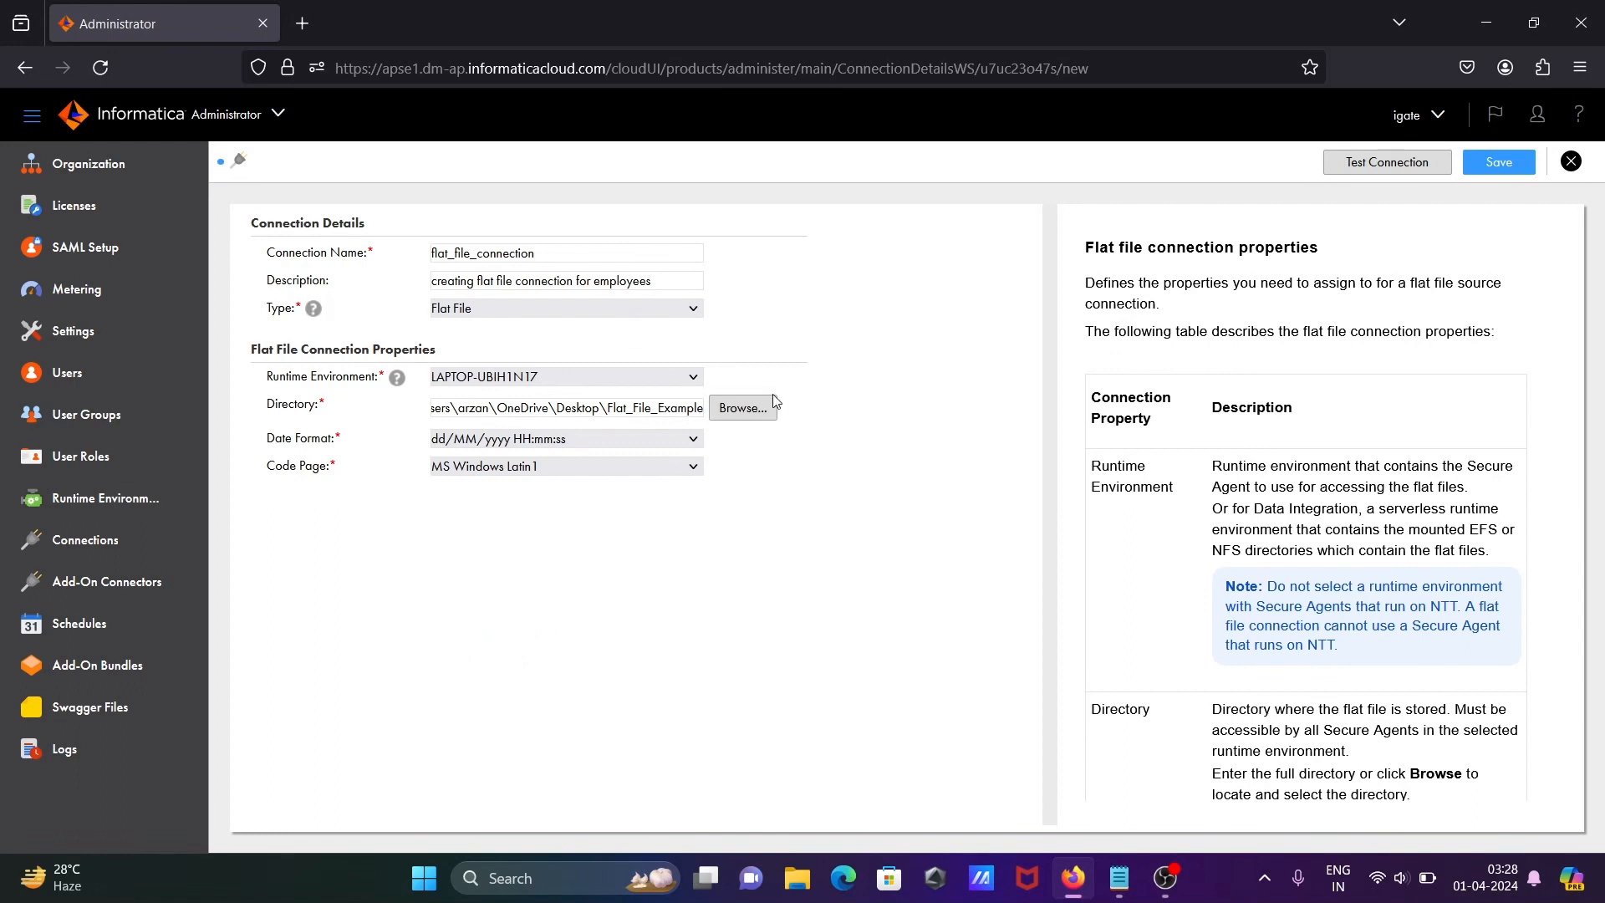
# Step: Test the flat file connection and save it
pyautogui.click(1385, 165)
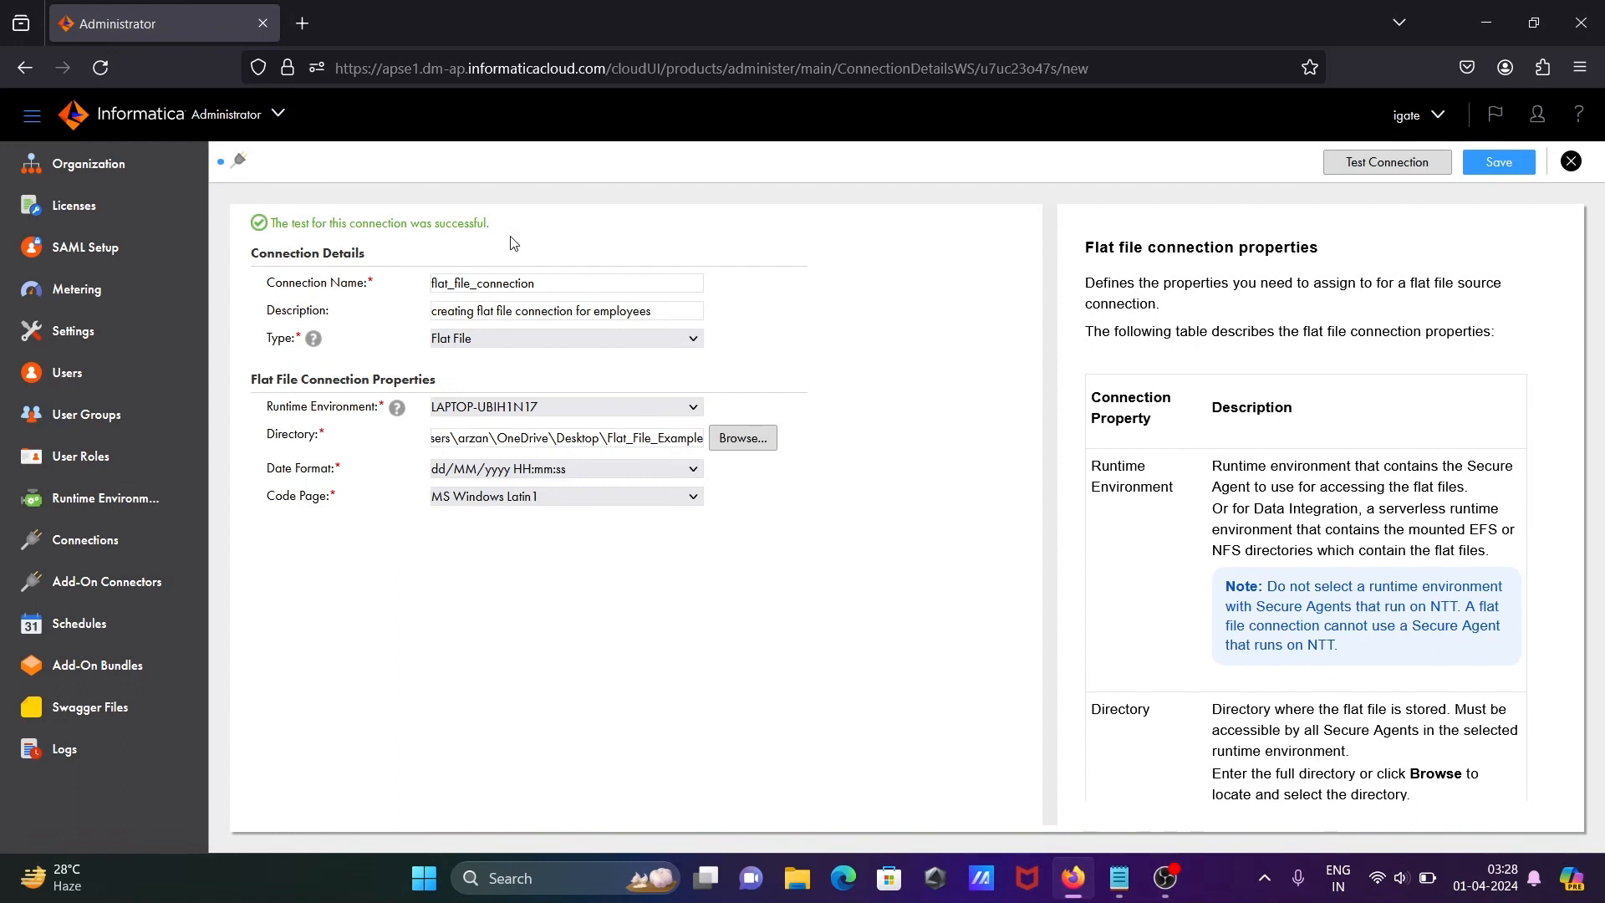
pyautogui.click(1523, 169)
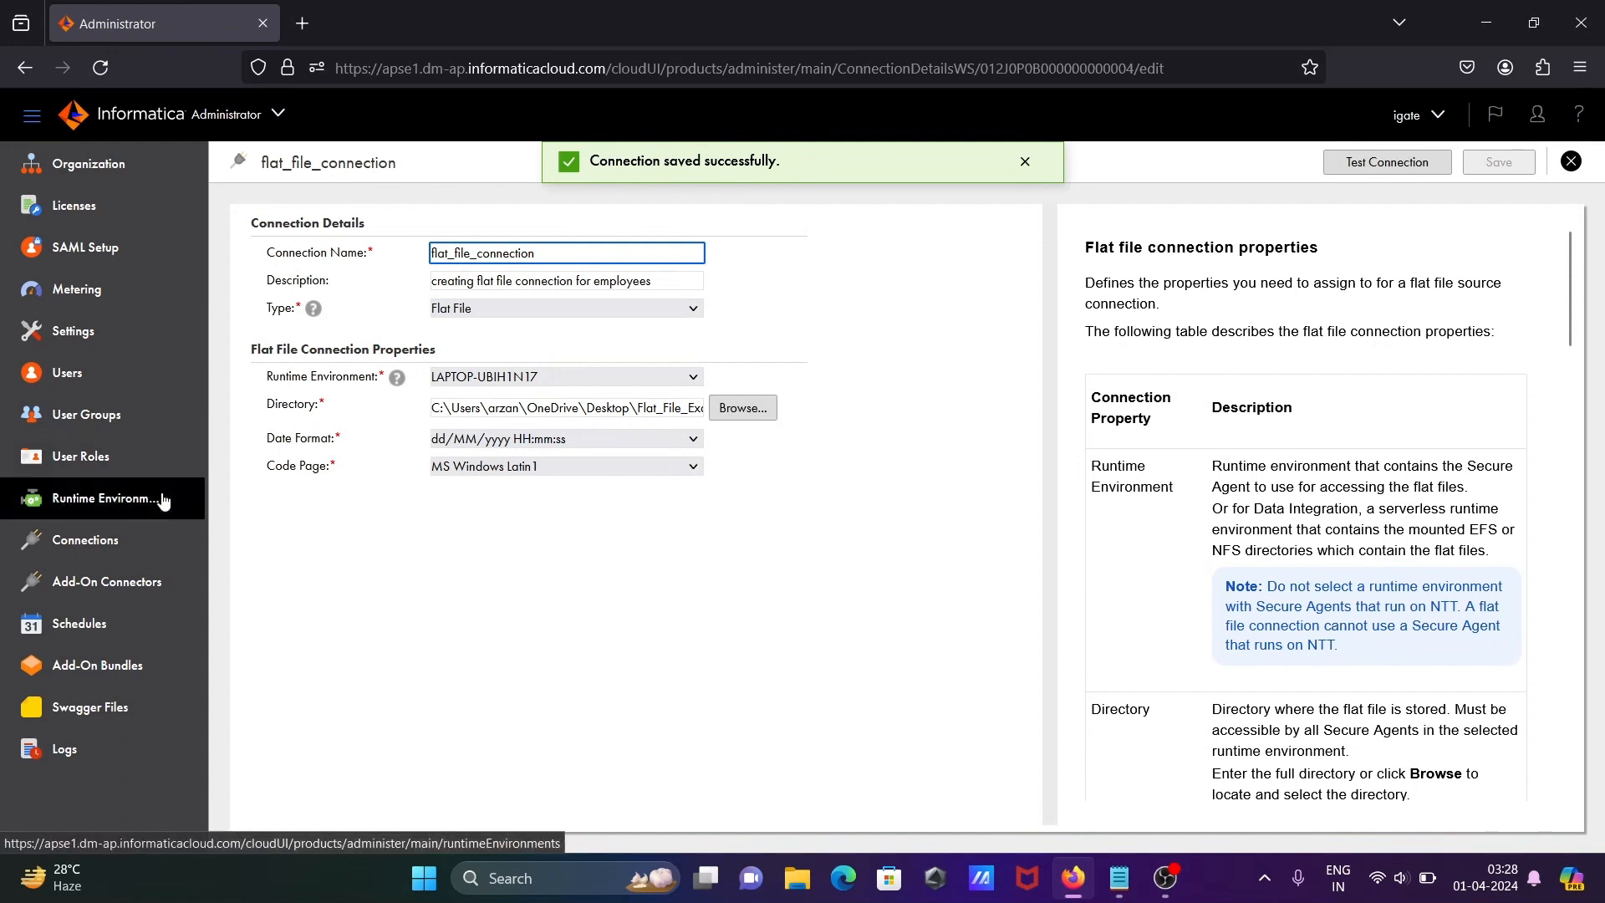
# Step: Review flat_file_connection in the connections list and in its details, and bring up the Max notes in Notepad
pyautogui.click(70, 543)
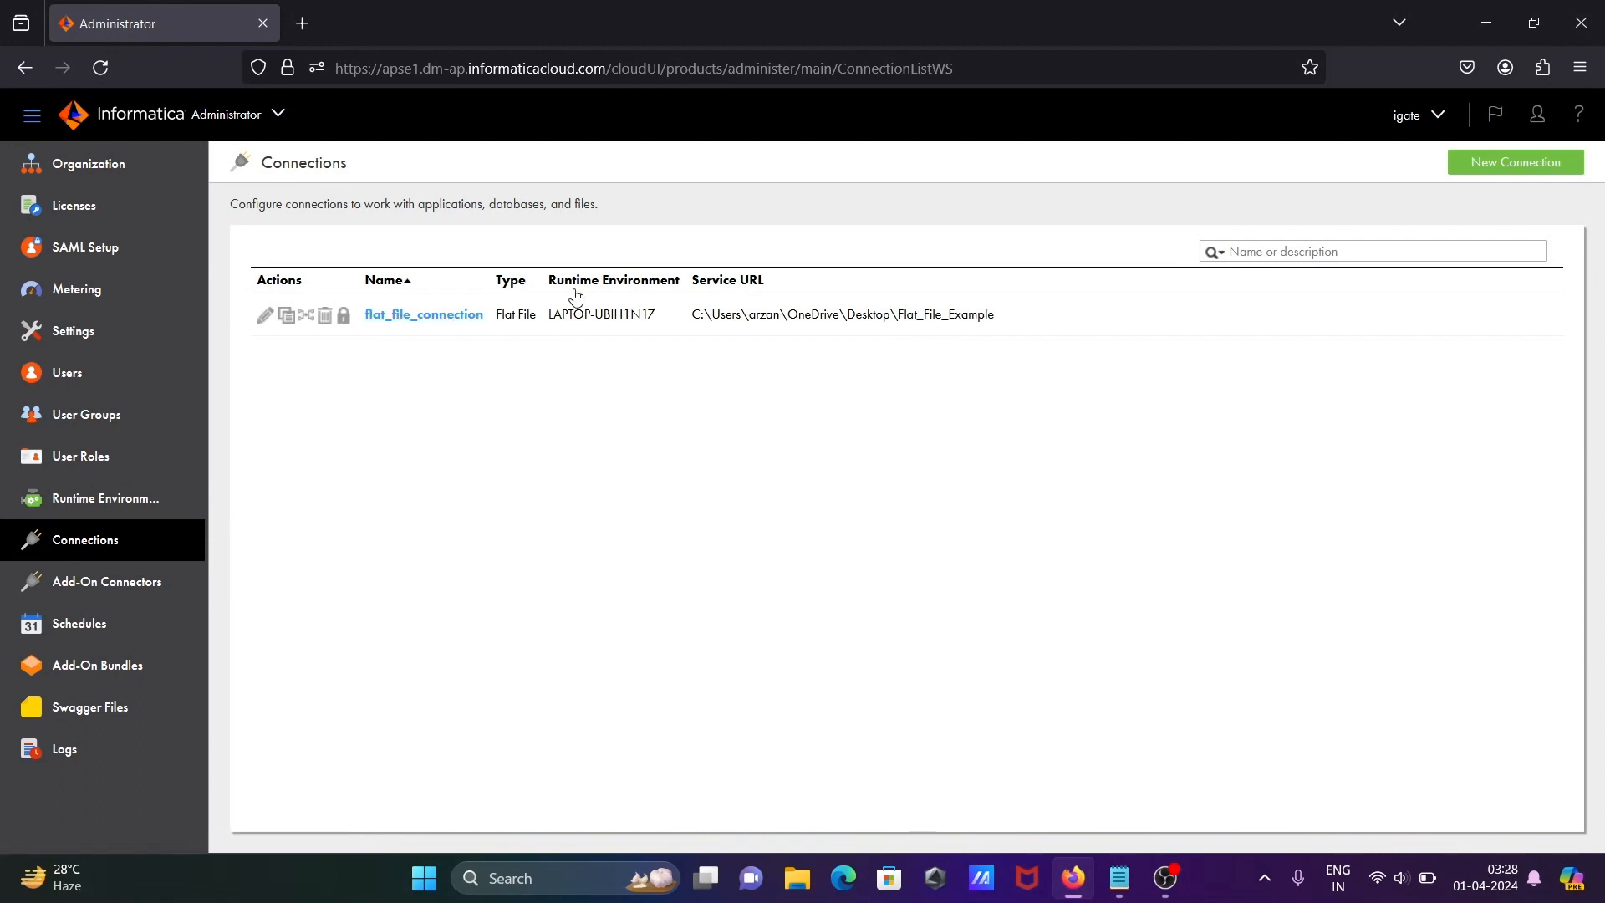
pyautogui.click(265, 325)
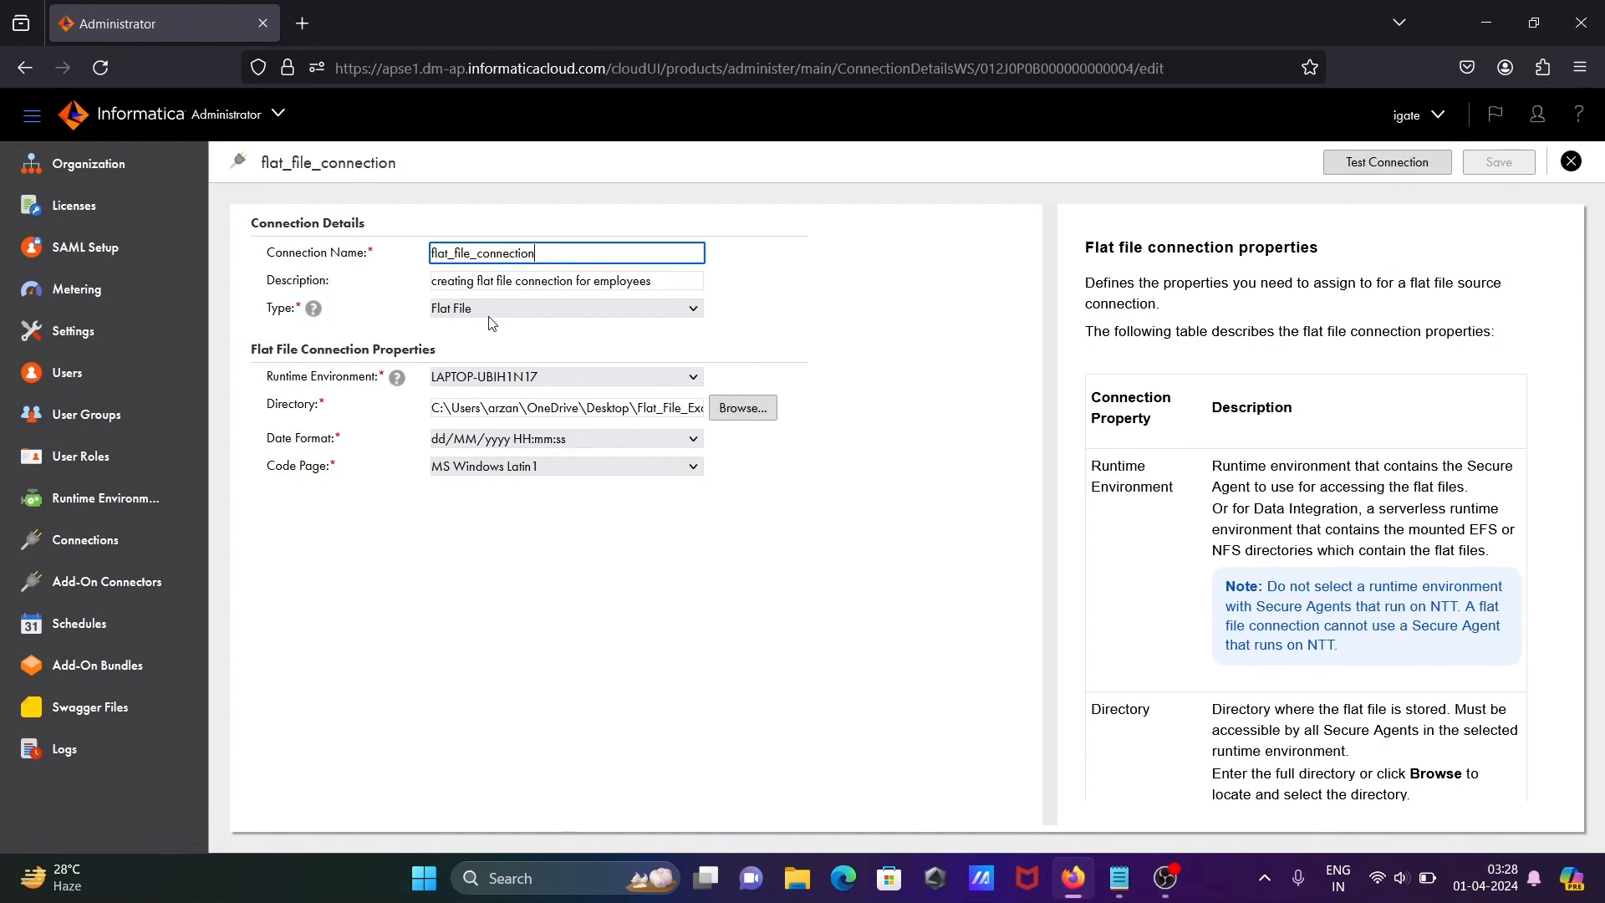
pyautogui.click(73, 542)
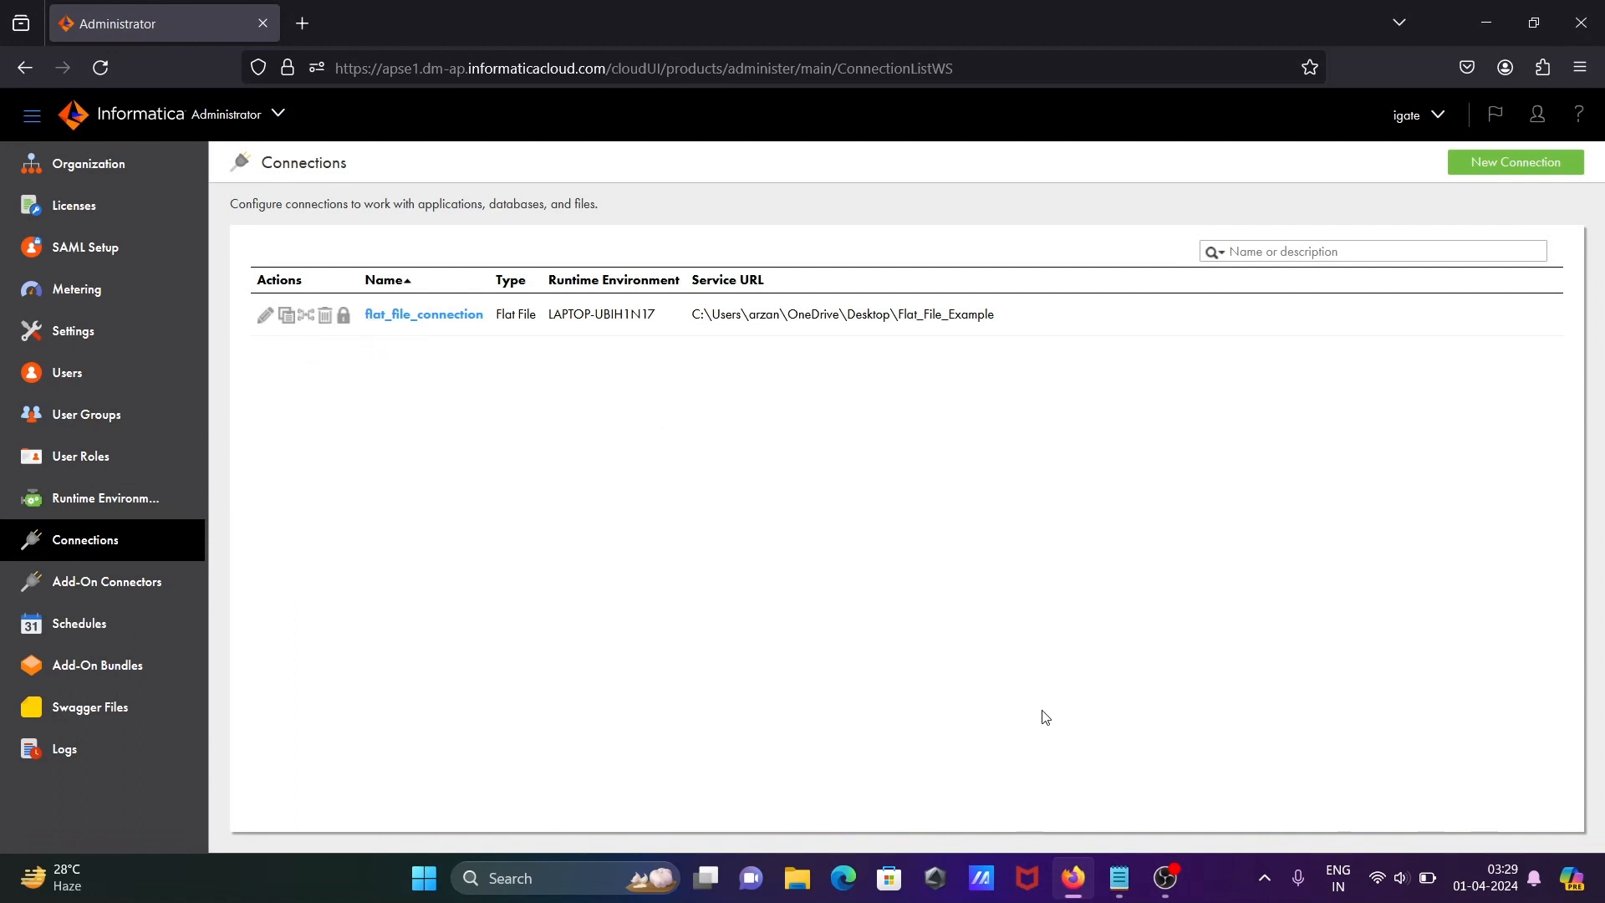
pyautogui.click(1120, 878)
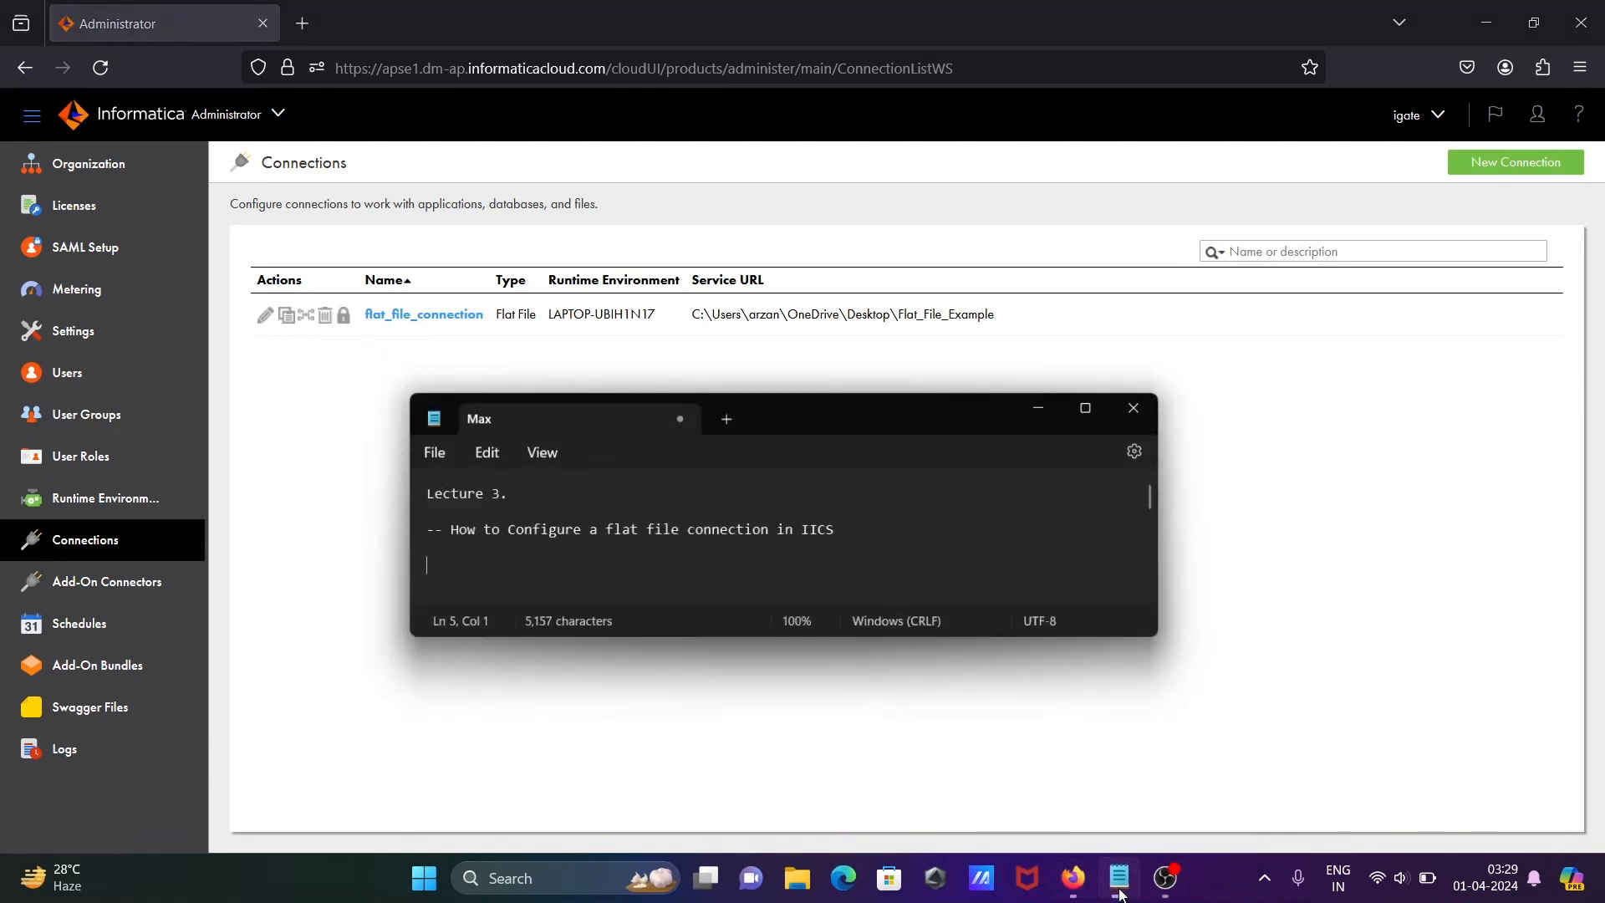